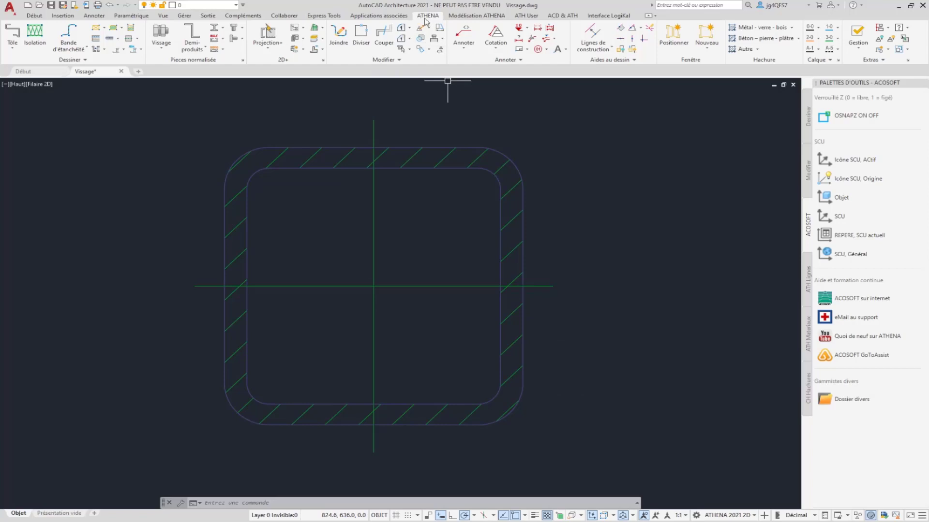
Start a new screw connection (Vissage) and set its first element to the type Pièce normalisée
{"action": "left_click", "coordinate": [163, 46]}
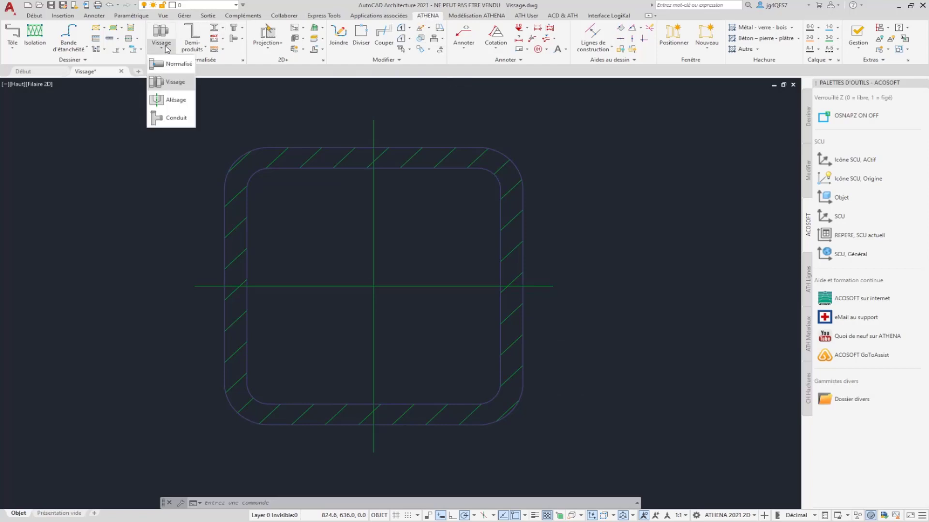
{"action": "left_click", "coordinate": [171, 83]}
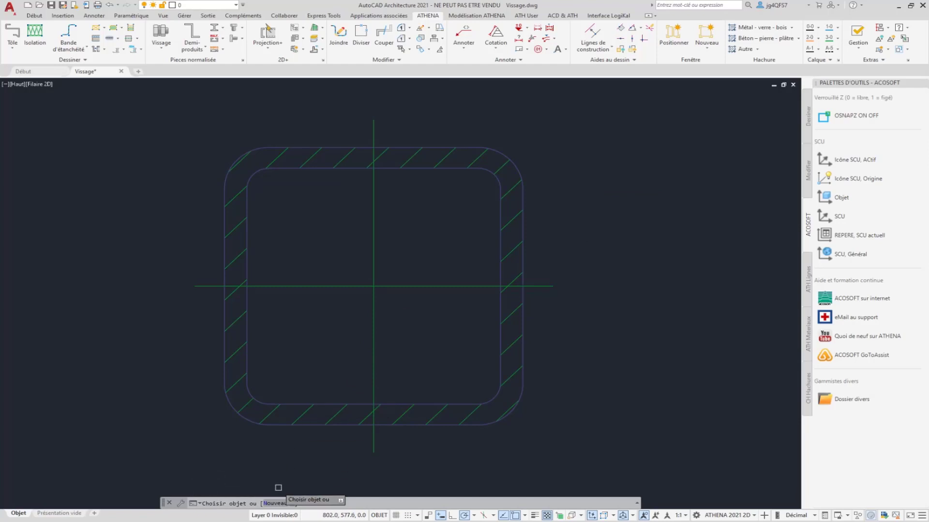
{"action": "left_click", "coordinate": [275, 503]}
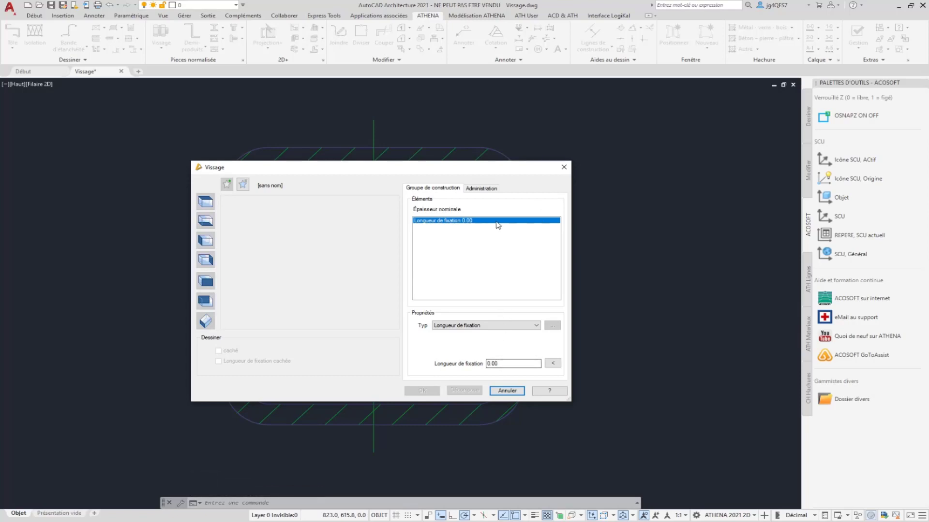
{"action": "left_click", "coordinate": [440, 327]}
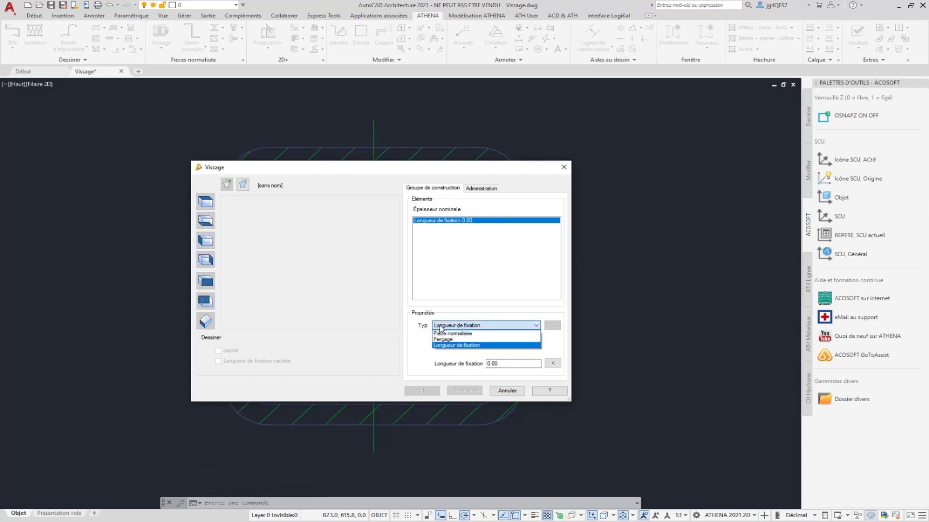
{"action": "left_click", "coordinate": [474, 334]}
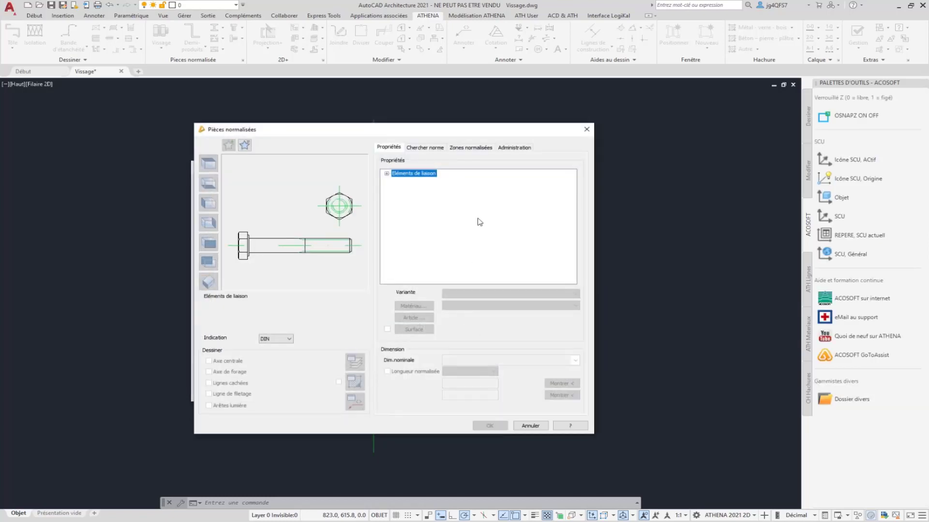
Choose the hexagon head bolt DIN 931-1 in nominal size M6 with length 30 as the first element
{"action": "left_click", "coordinate": [386, 173]}
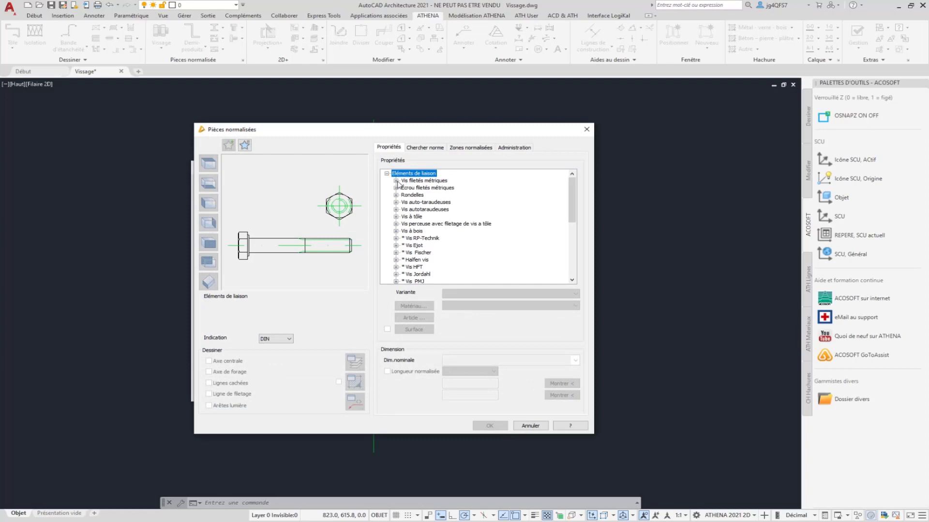
{"action": "left_click", "coordinate": [396, 181]}
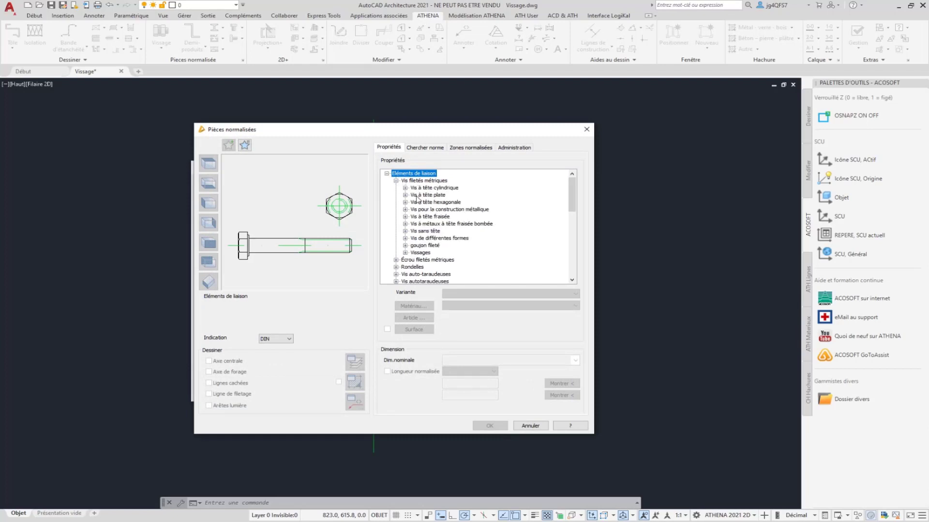
{"action": "left_click", "coordinate": [406, 203]}
{"action": "left_click", "coordinate": [442, 209]}
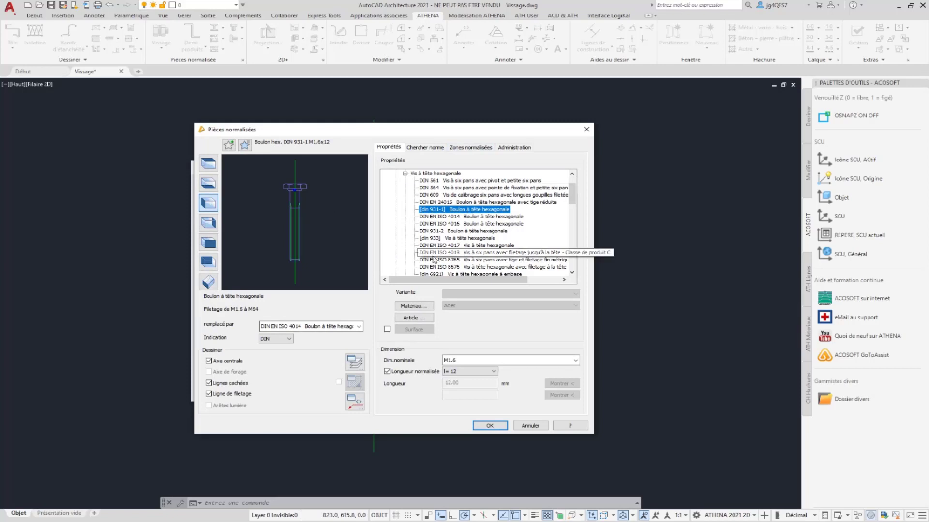
{"action": "left_click", "coordinate": [459, 361]}
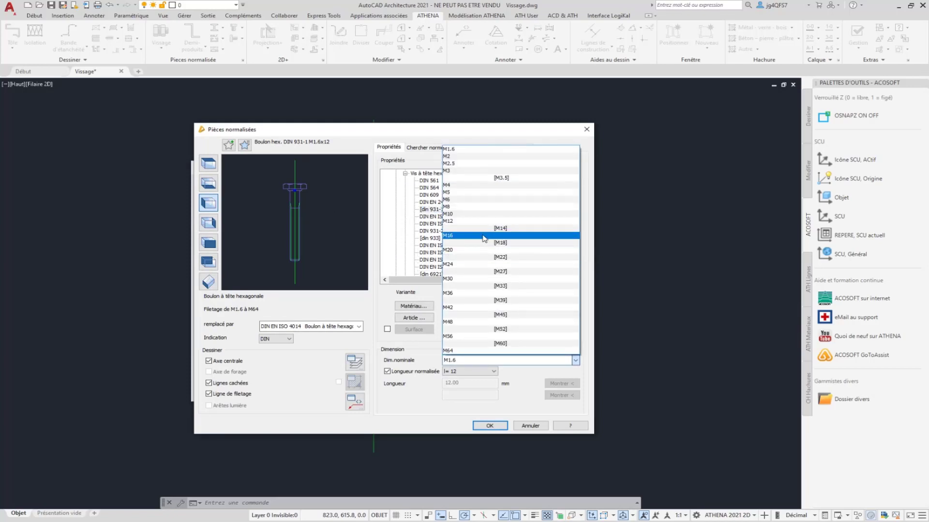
{"action": "left_click", "coordinate": [468, 199]}
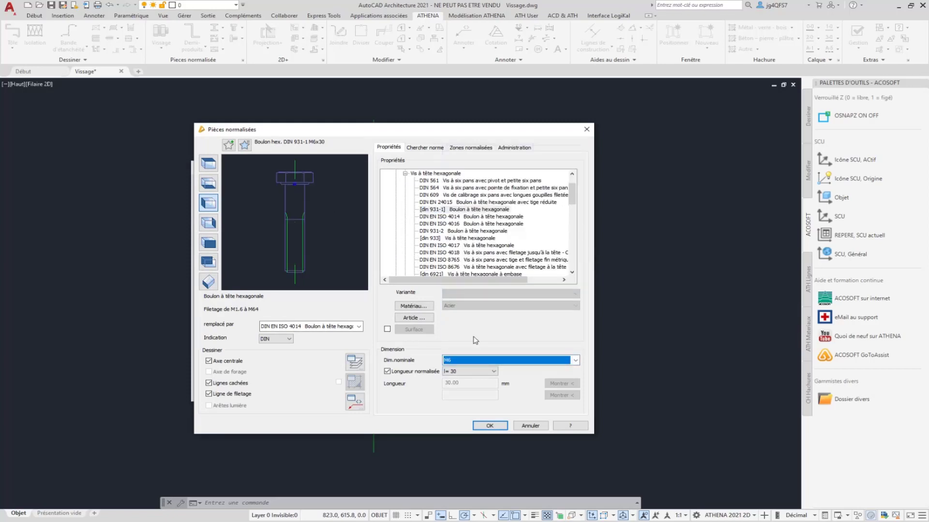
{"action": "left_click", "coordinate": [489, 425]}
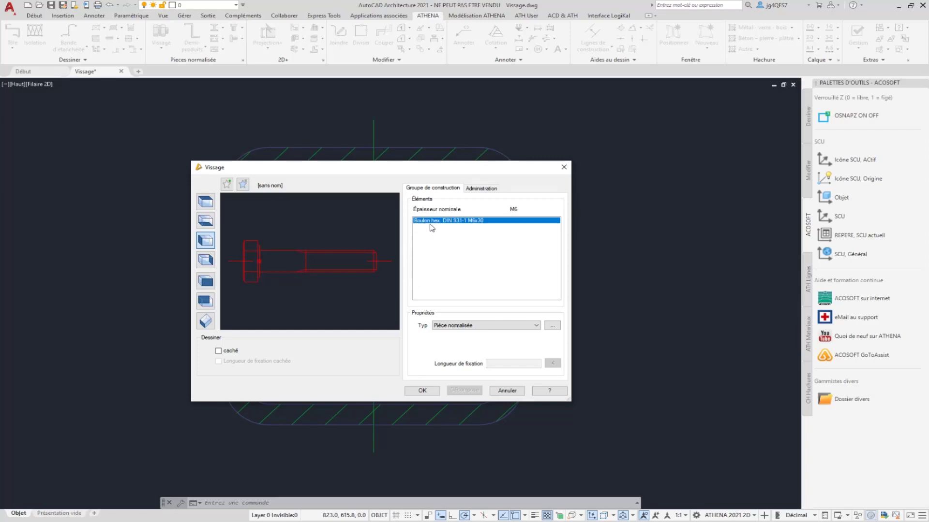
Add a second standard-part element after the bolt: the flat washer DIN 125-A in size M6
{"action": "right_click", "coordinate": [456, 222]}
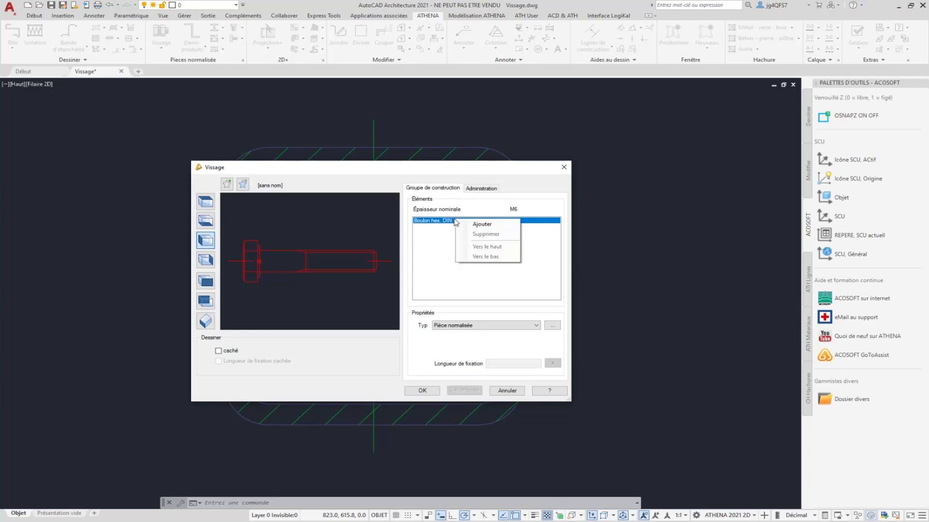
{"action": "left_click", "coordinate": [486, 224]}
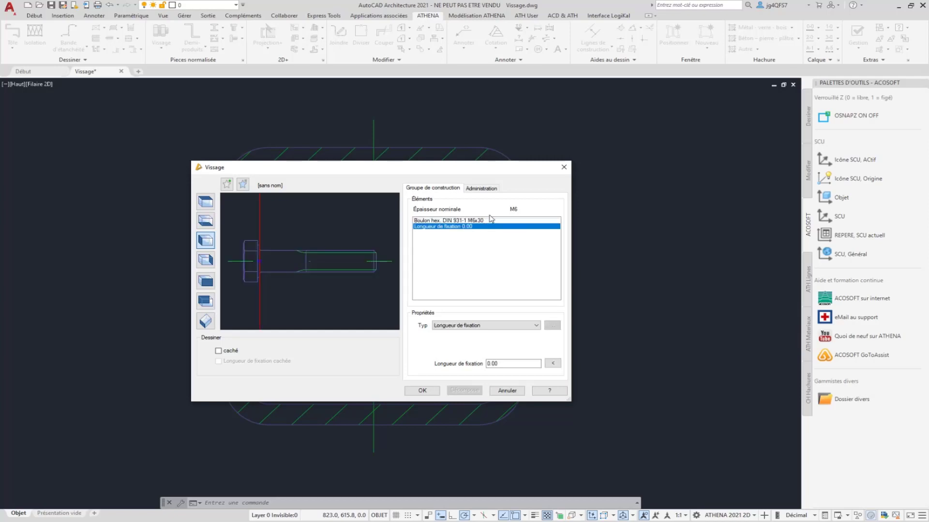
{"action": "left_click", "coordinate": [465, 326]}
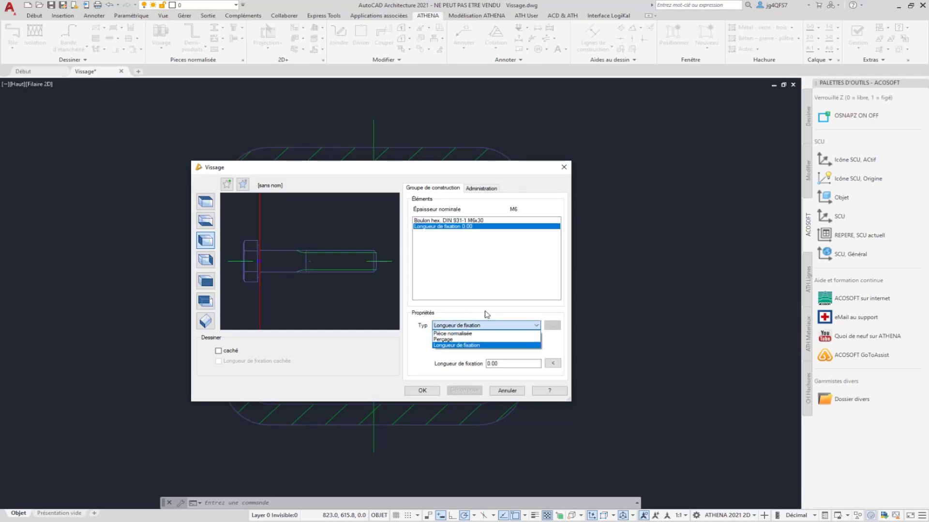
{"action": "left_click", "coordinate": [468, 333]}
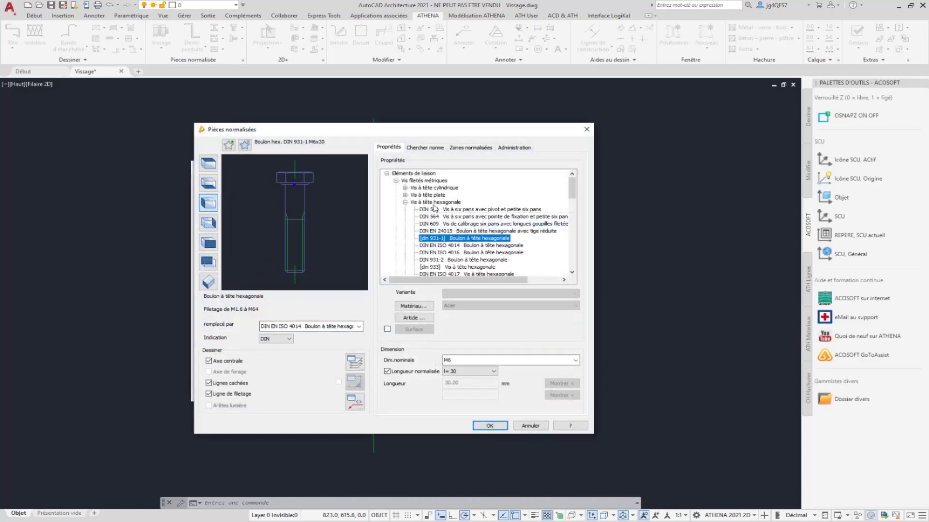
{"action": "left_click", "coordinate": [396, 180]}
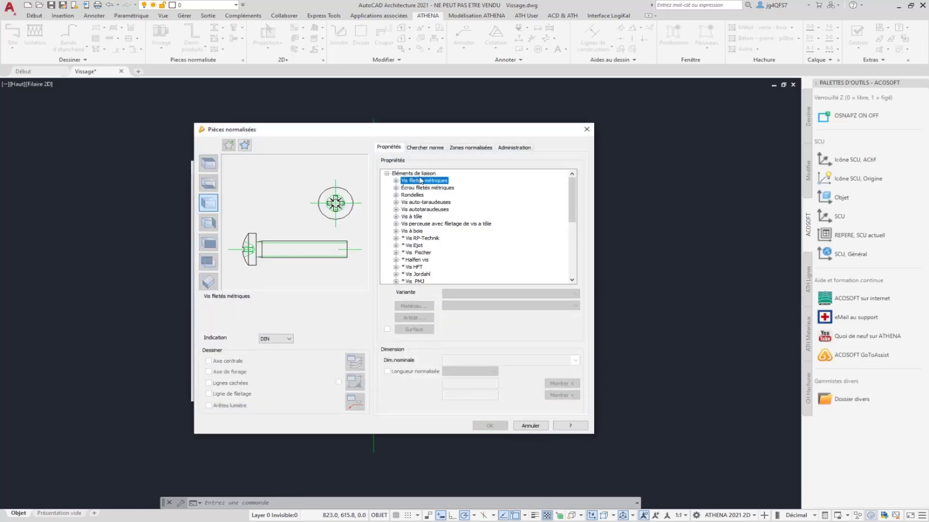
{"action": "left_click", "coordinate": [397, 195]}
{"action": "left_click", "coordinate": [419, 202]}
{"action": "left_click", "coordinate": [405, 202]}
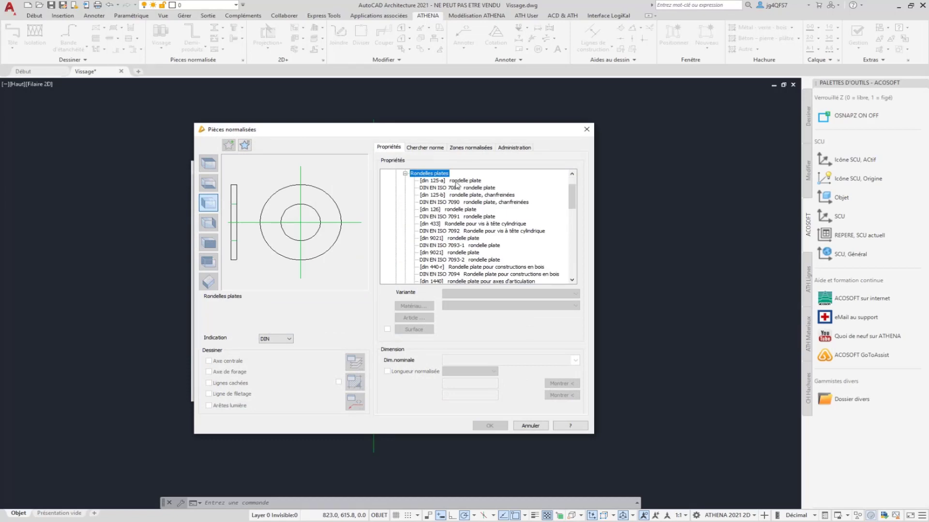
{"action": "left_click", "coordinate": [456, 182]}
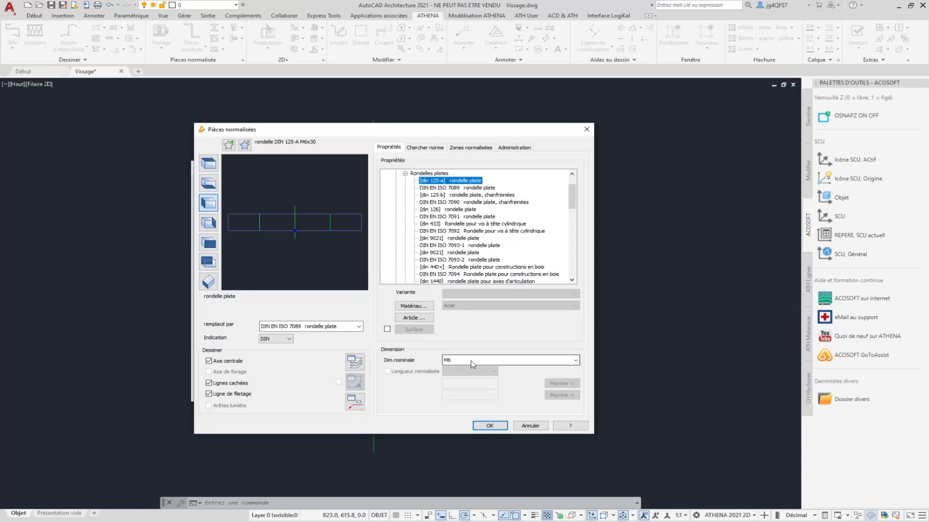
{"action": "left_click", "coordinate": [490, 426]}
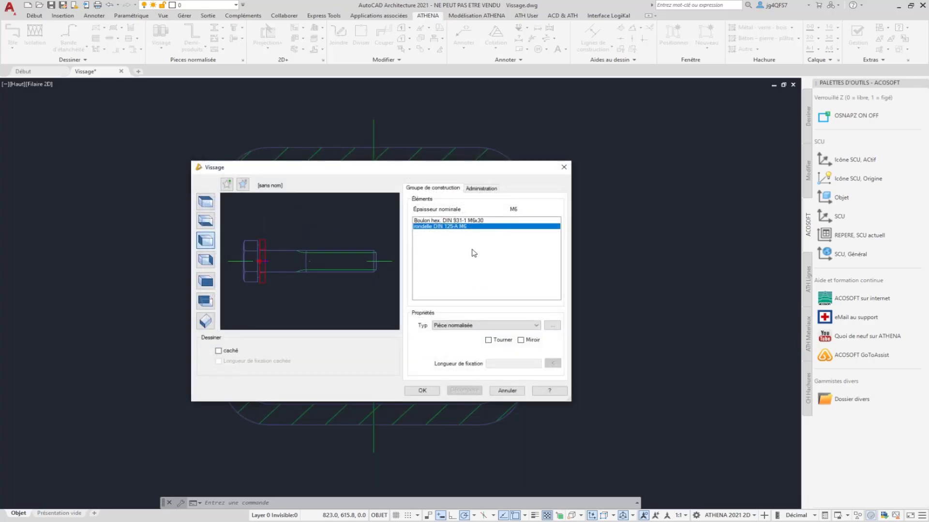
Add a Perçage element after the washer as an M6 through hole with fine clearance (Passage fin) and 10 mm depth
{"action": "right_click", "coordinate": [445, 229]}
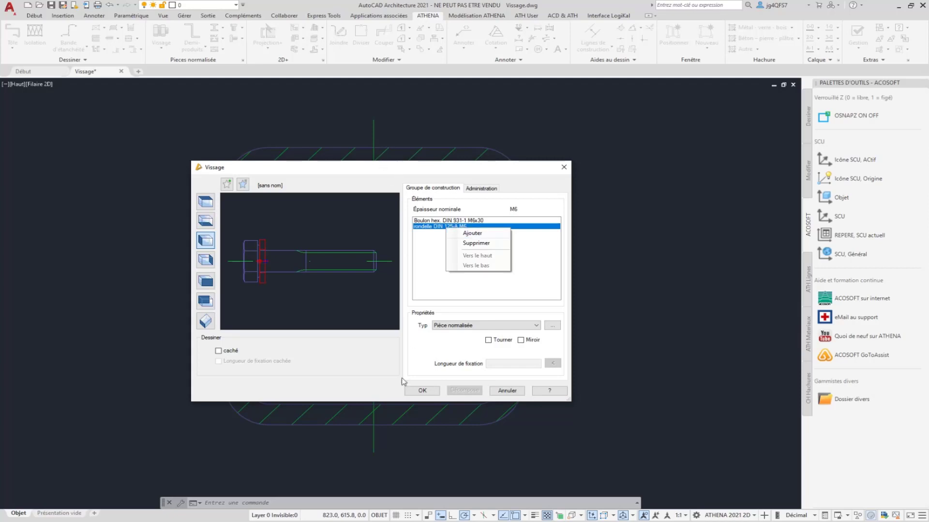
{"action": "left_click", "coordinate": [486, 235]}
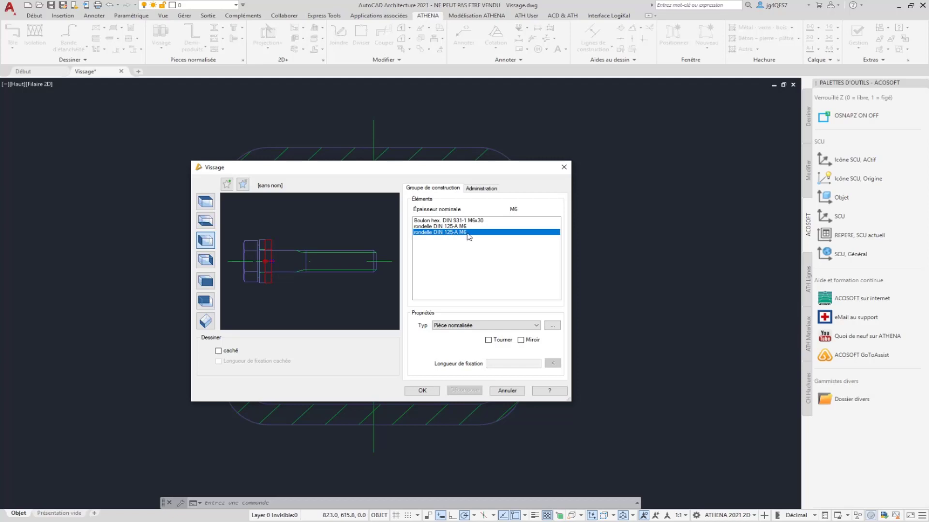
{"action": "left_click", "coordinate": [469, 327]}
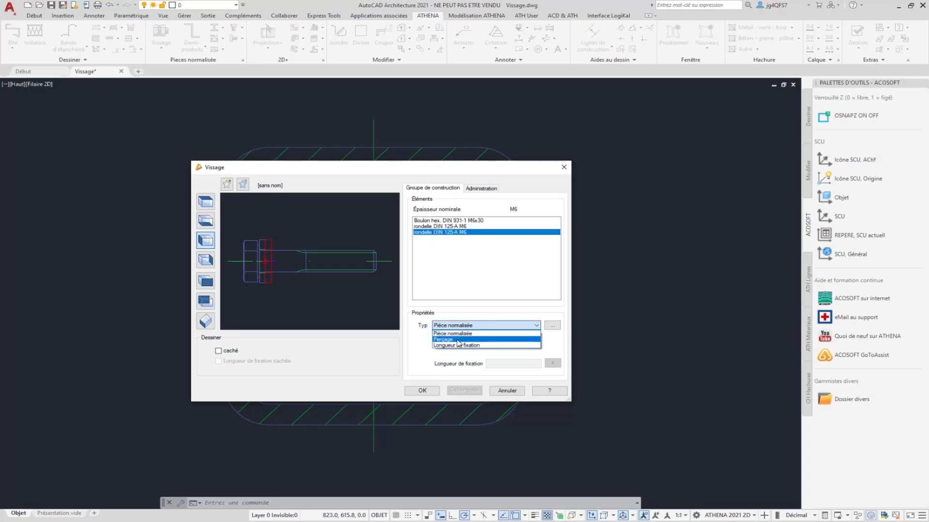
{"action": "left_click", "coordinate": [465, 340]}
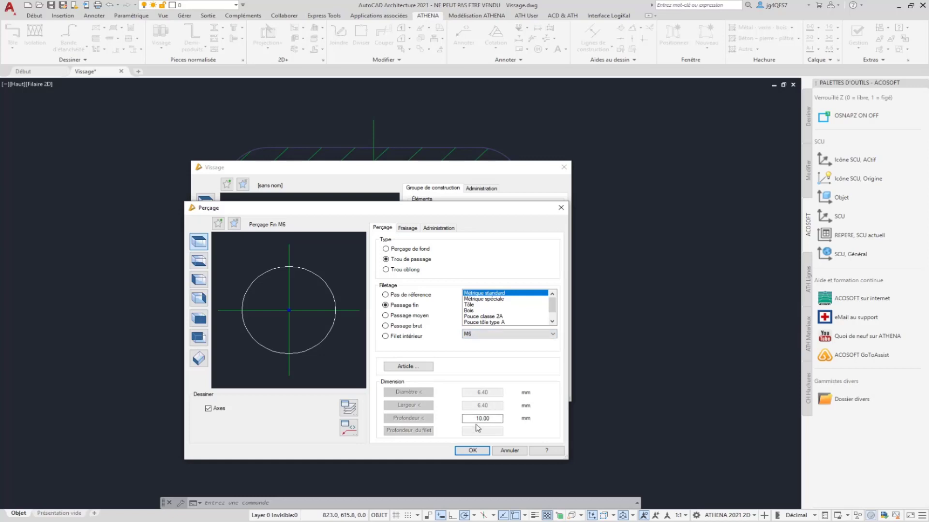
{"action": "left_click", "coordinate": [472, 450]}
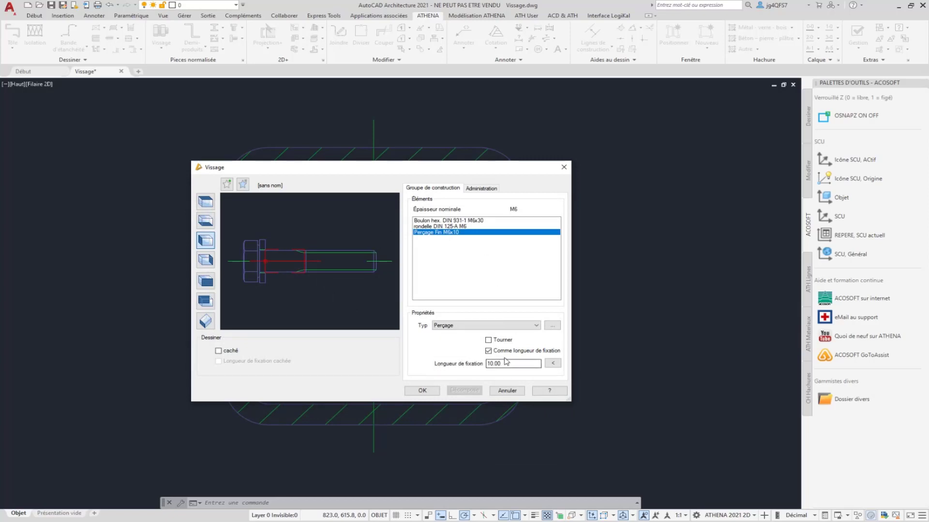
Set the hole's fixing length to the tube's 3 mm upper wall, picking its outer and inner edges on the vertical axis
{"action": "left_click", "coordinate": [553, 363]}
{"action": "left_click", "coordinate": [373, 147]}
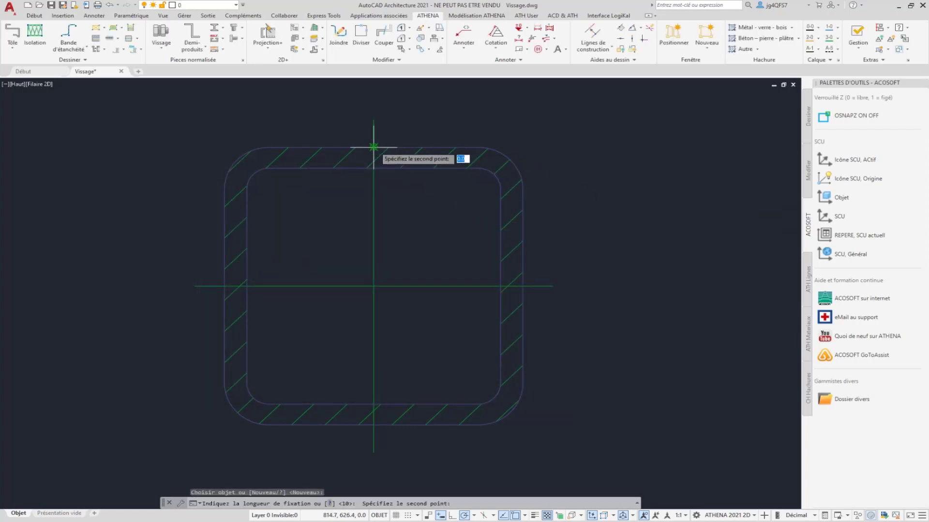
{"action": "left_click", "coordinate": [374, 169]}
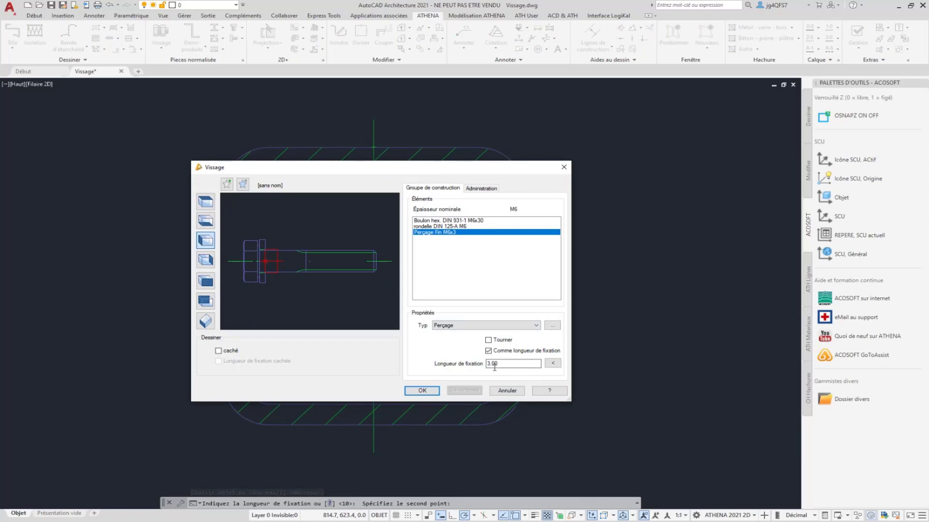
Add two more M6x3 fine-clearance hole elements after the existing one
{"action": "right_click", "coordinate": [436, 235]}
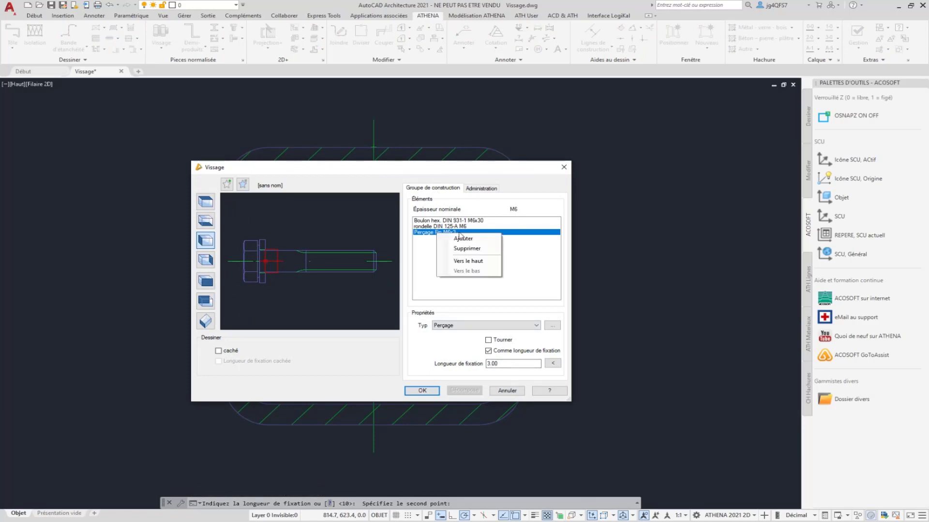
{"action": "left_click", "coordinate": [462, 238]}
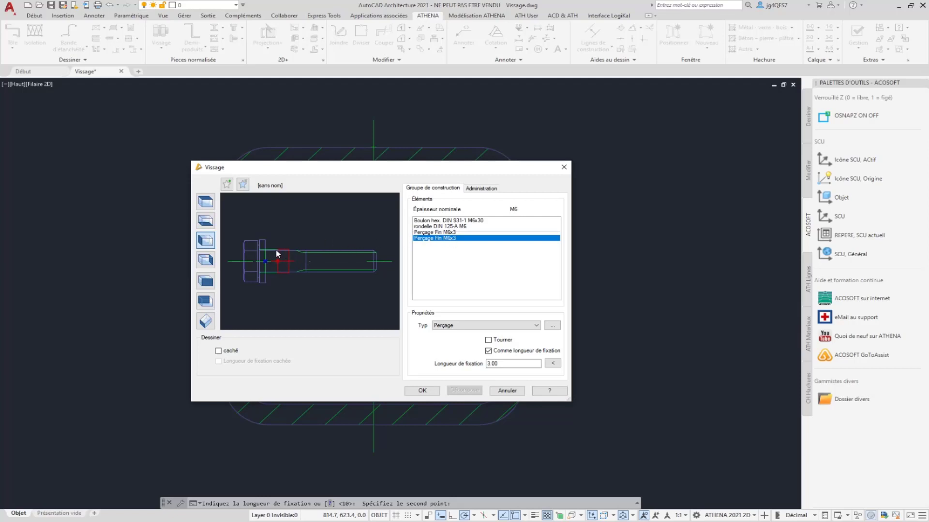
{"action": "right_click", "coordinate": [447, 241]}
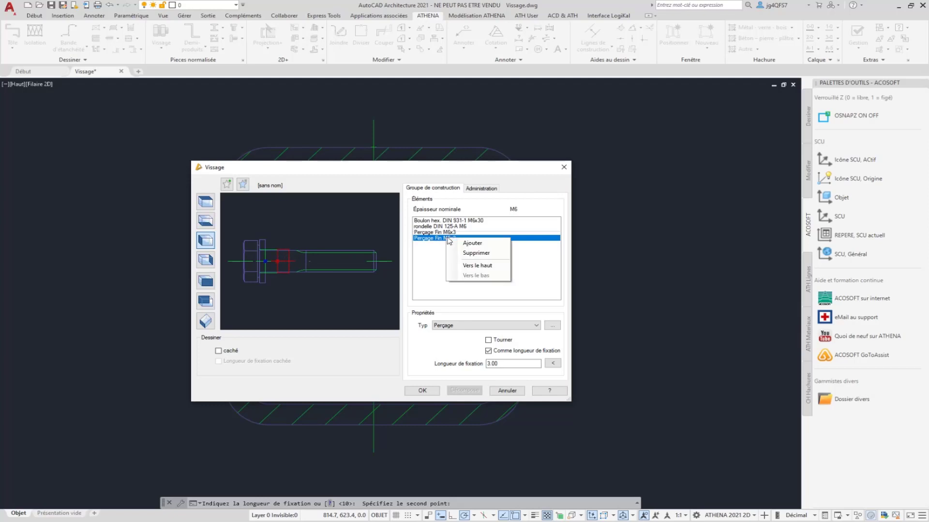
{"action": "left_click", "coordinate": [465, 243]}
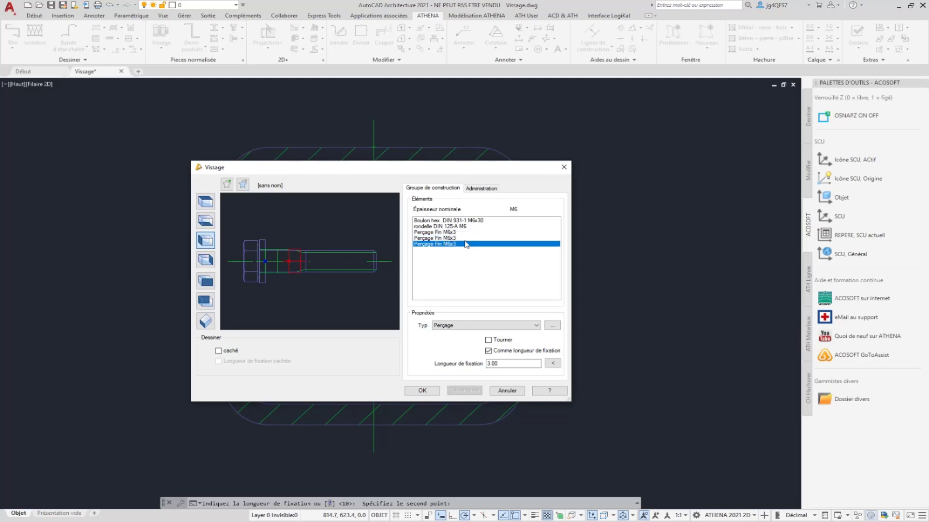
Change the middle of the three hole elements to the type Longueur de fixation
{"action": "left_click", "coordinate": [447, 238]}
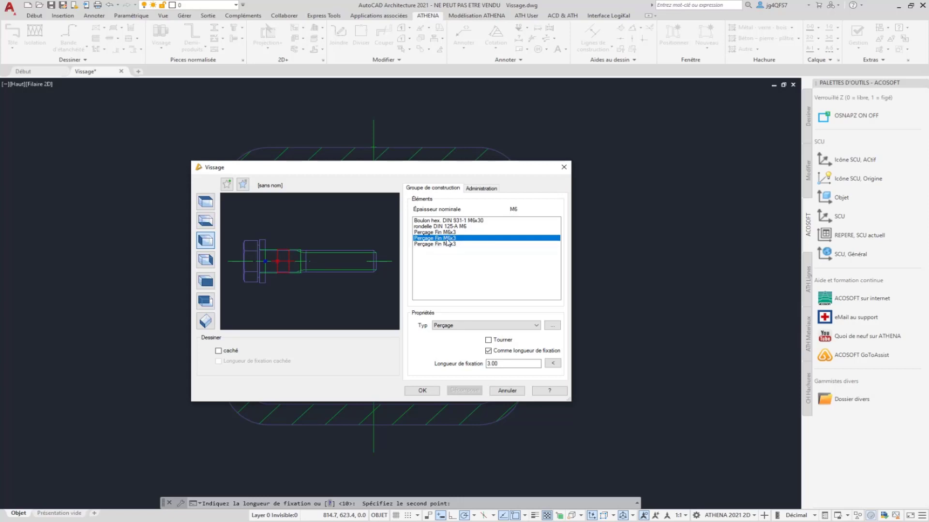
{"action": "left_click", "coordinate": [449, 326]}
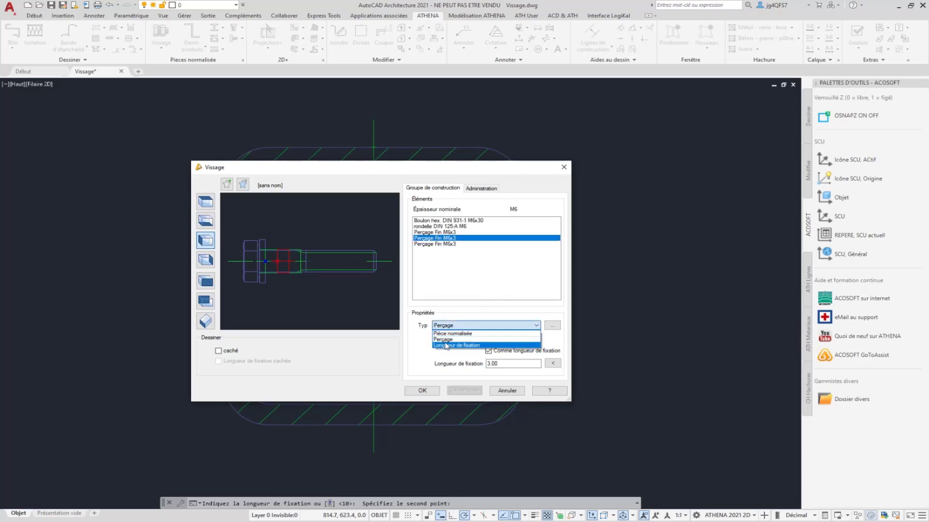
{"action": "left_click", "coordinate": [447, 347]}
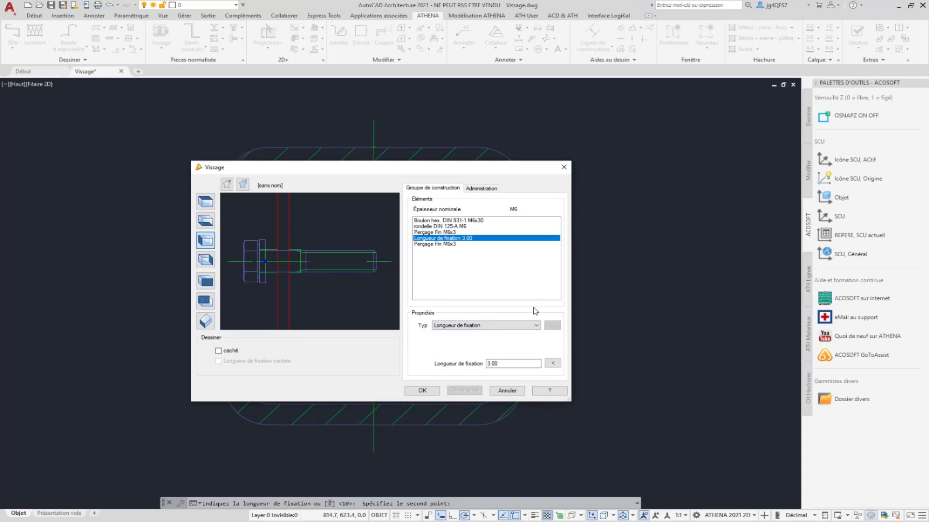
Set the Longueur de fixation element to the tube's 34 mm inner space, picking its upper and lower inner edges on the vertical axis
{"action": "left_click", "coordinate": [497, 364]}
{"action": "left_click", "coordinate": [553, 363]}
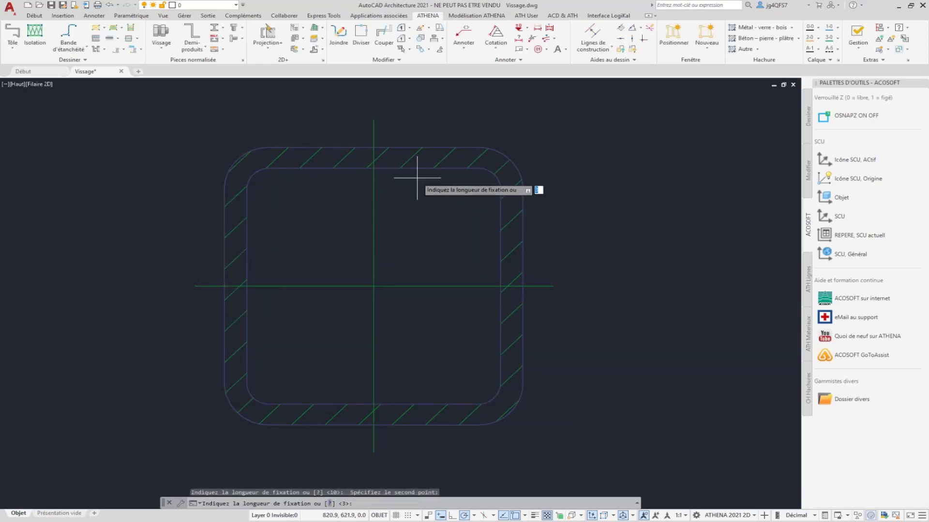
{"action": "left_click", "coordinate": [374, 169]}
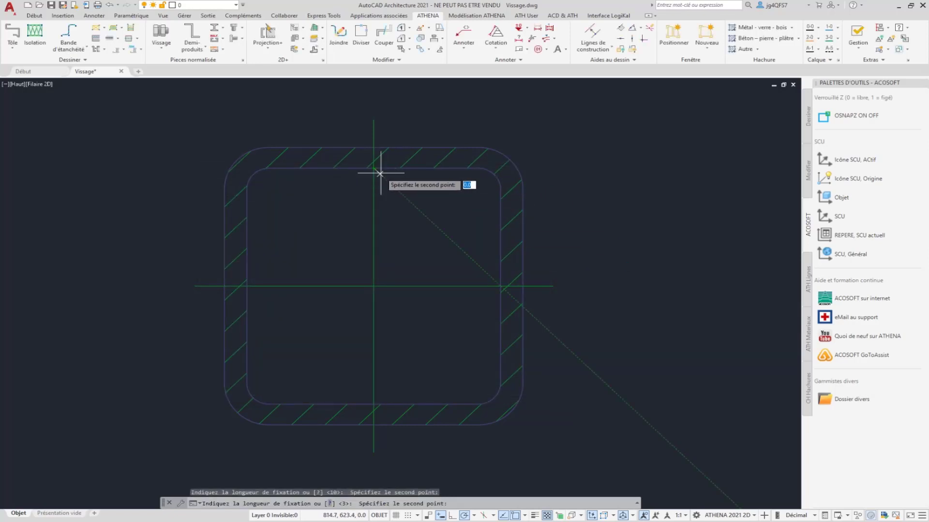
{"action": "left_click", "coordinate": [373, 403]}
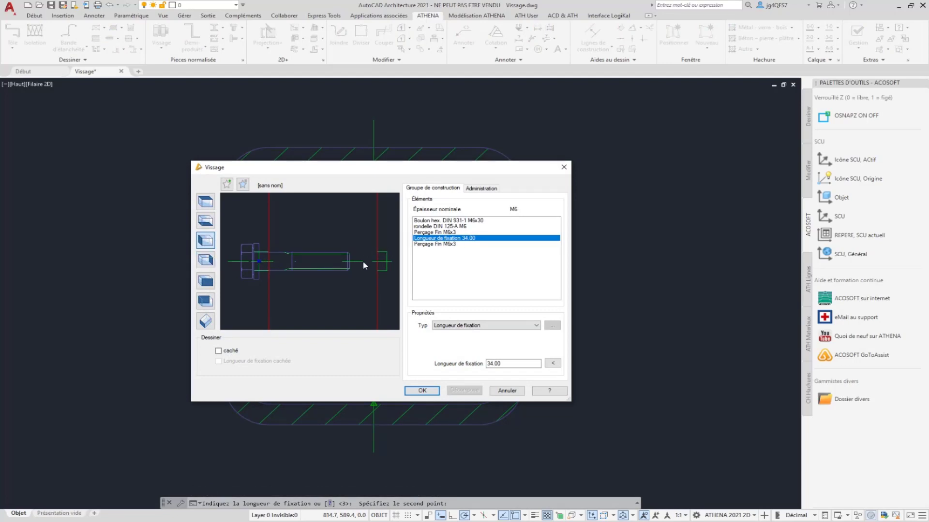
Change the standard length of the DIN 931-1 M6 hex bolt to 50 mm
{"action": "left_click", "coordinate": [451, 221]}
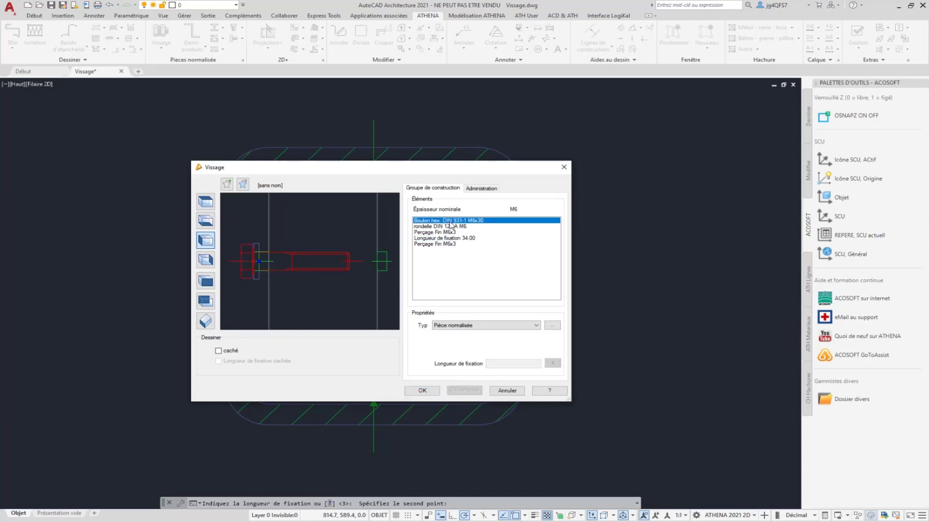
{"action": "left_click", "coordinate": [552, 325]}
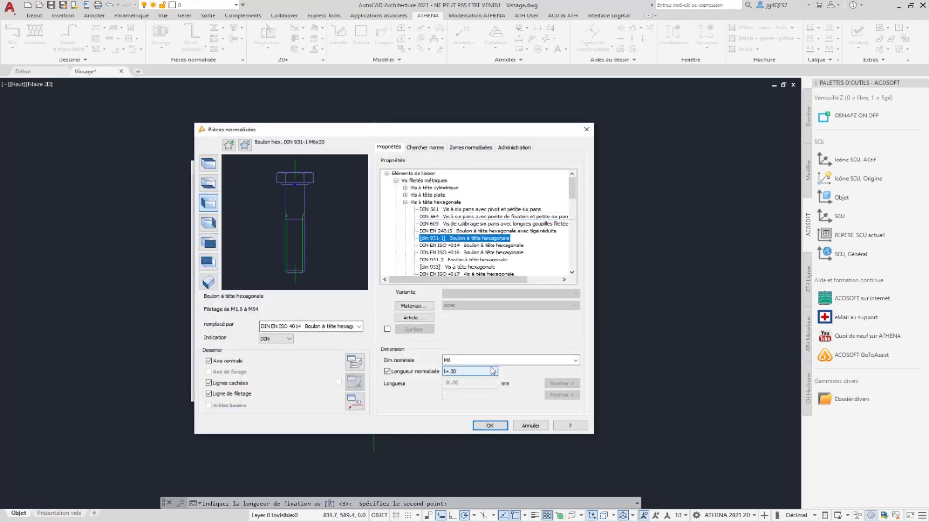
{"action": "left_click", "coordinate": [493, 371]}
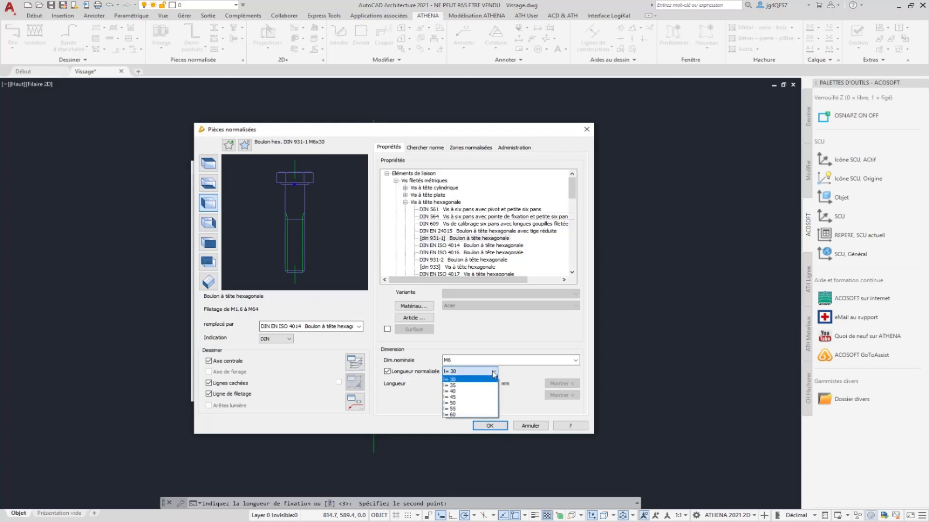
{"action": "left_click", "coordinate": [464, 403]}
{"action": "left_click", "coordinate": [489, 425]}
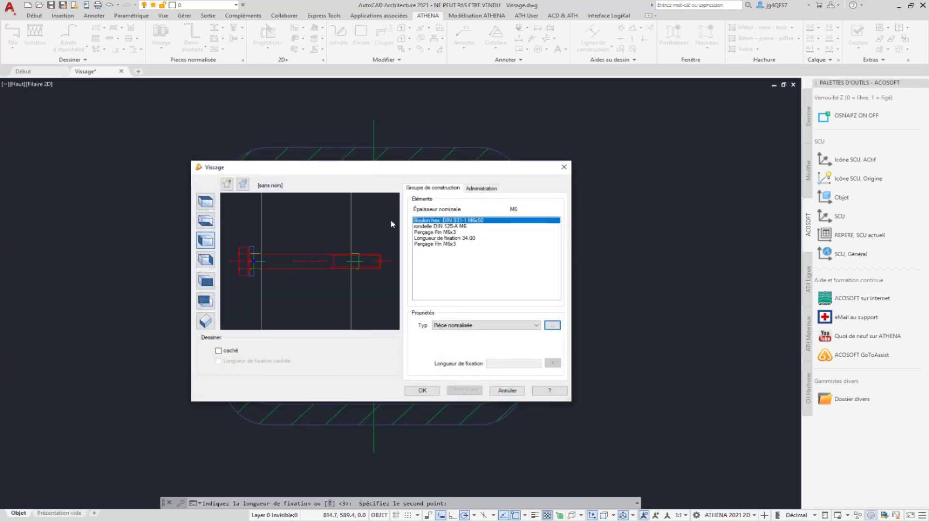
Add a second DIN 125-A M6 washer and move it down the element list to after the last hole
{"action": "left_click", "coordinate": [424, 244]}
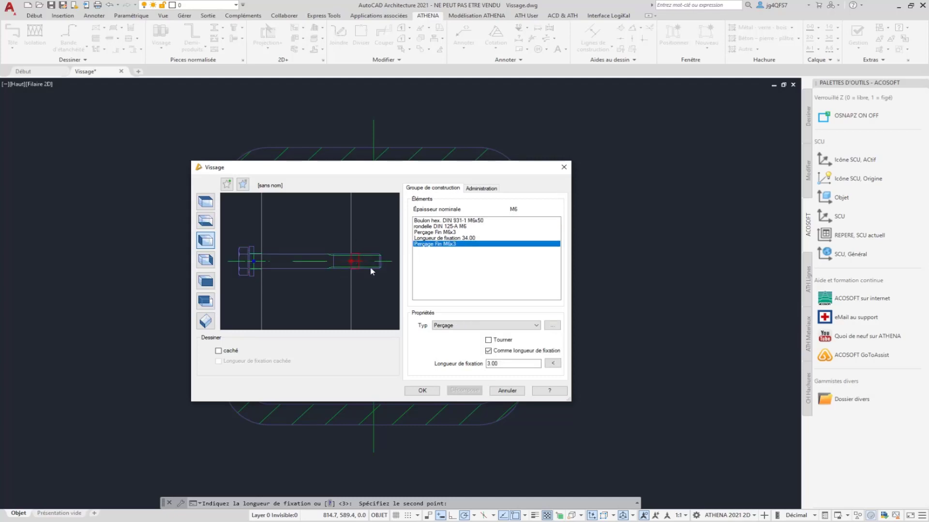
{"action": "left_click", "coordinate": [435, 227]}
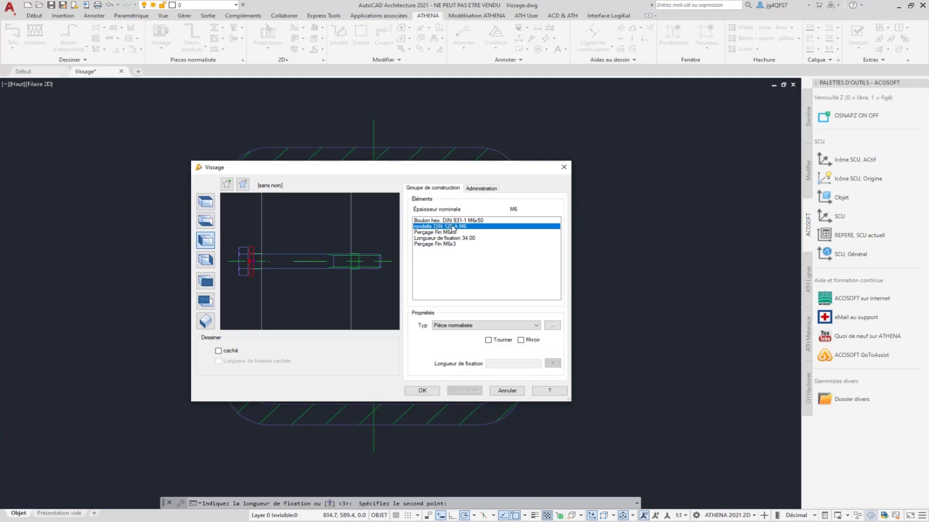
{"action": "right_click", "coordinate": [453, 227]}
{"action": "left_click", "coordinate": [476, 232]}
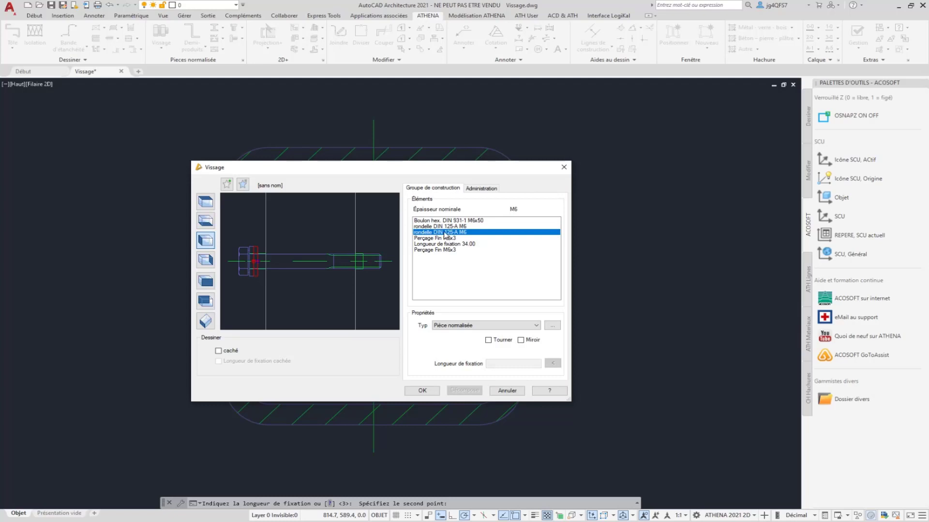
{"action": "right_click", "coordinate": [445, 235]}
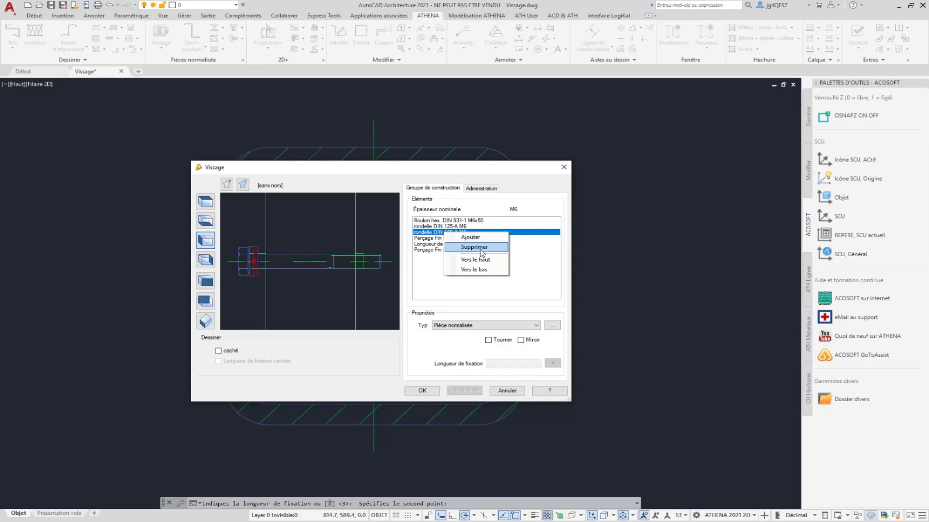
{"action": "left_click", "coordinate": [474, 269]}
{"action": "right_click", "coordinate": [470, 240]}
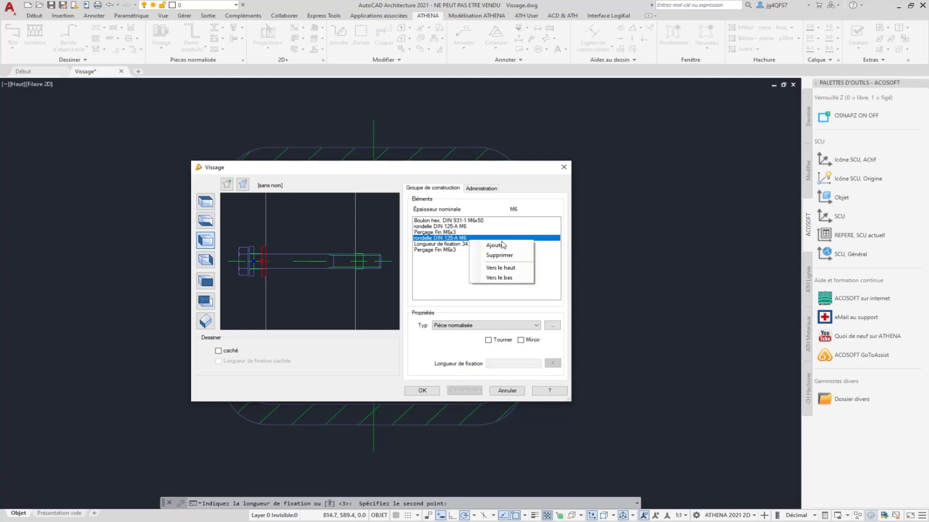
{"action": "left_click", "coordinate": [505, 274]}
{"action": "right_click", "coordinate": [473, 240]}
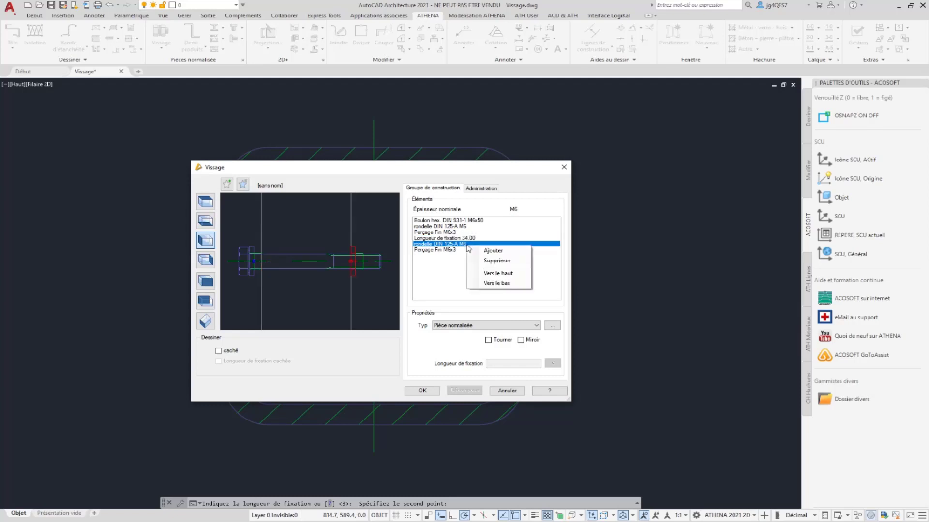
{"action": "left_click", "coordinate": [493, 285]}
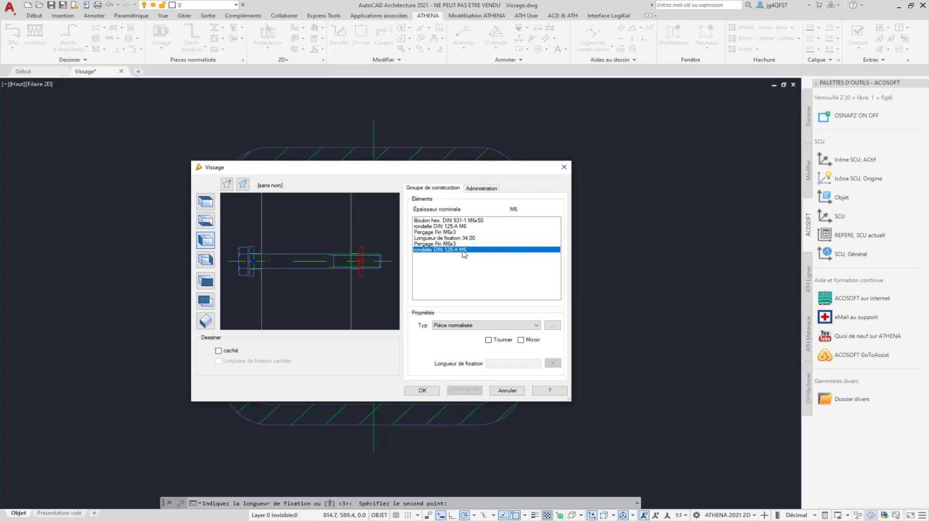
Add an element after the last washer and make it a DIN 1587 M6 hexagonal domed cap nut (Écrou borgnes à calotte hexagonaux)
{"action": "right_click", "coordinate": [463, 255]}
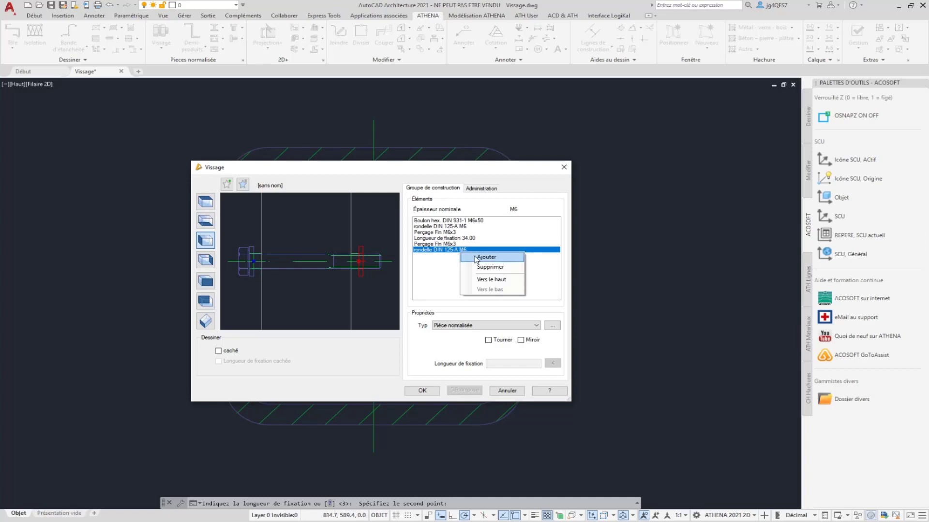
{"action": "left_click", "coordinate": [476, 260]}
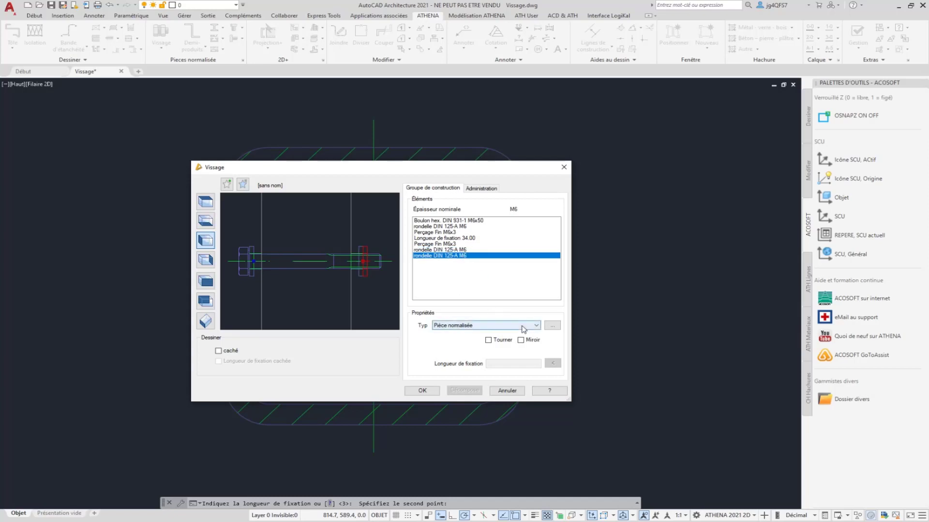
{"action": "left_click", "coordinate": [551, 325]}
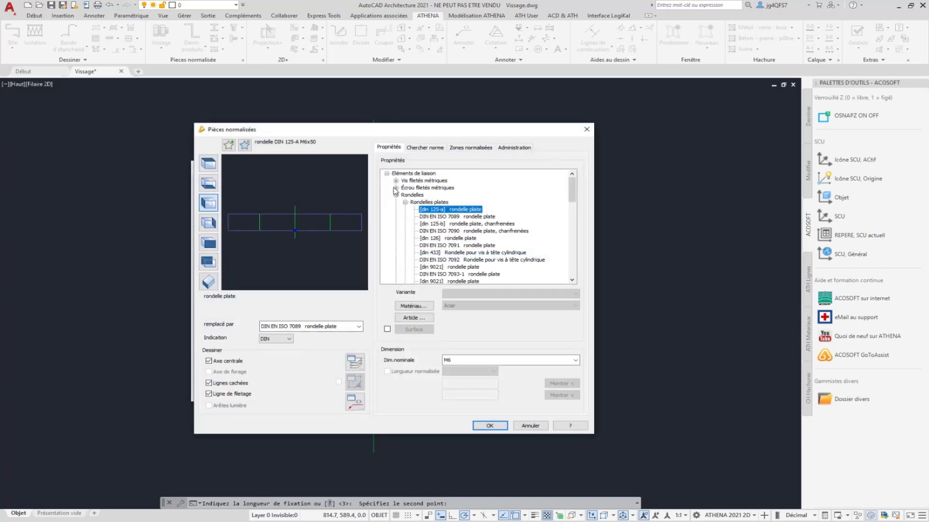
{"action": "left_click", "coordinate": [396, 188]}
{"action": "left_click", "coordinate": [405, 202]}
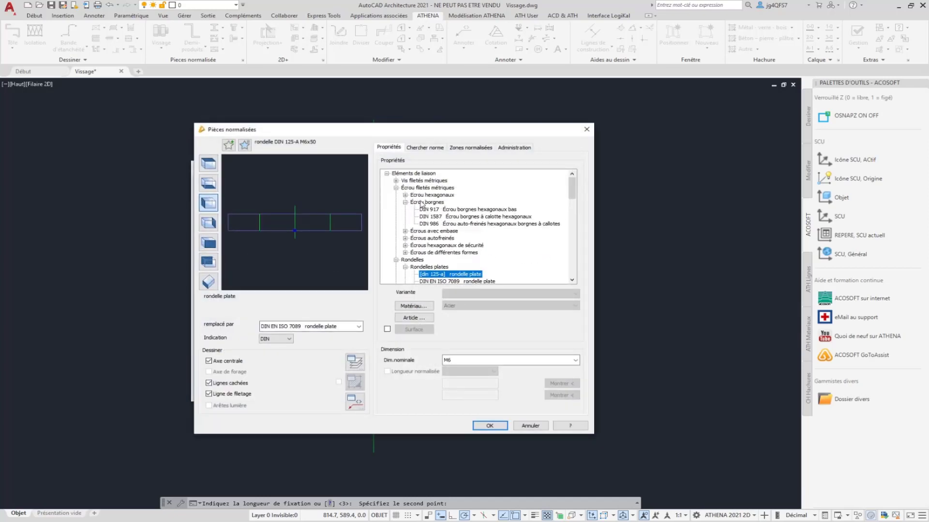
{"action": "left_click", "coordinate": [451, 216]}
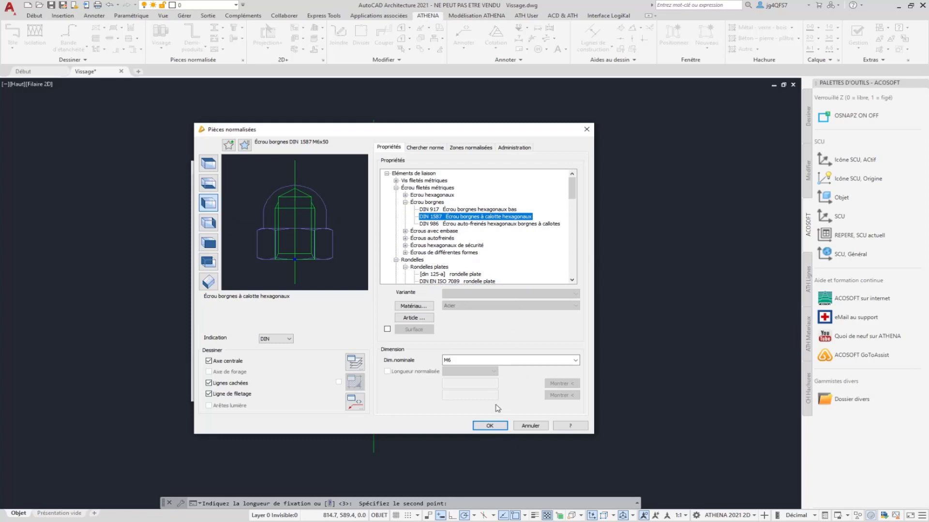
{"action": "left_click", "coordinate": [489, 426]}
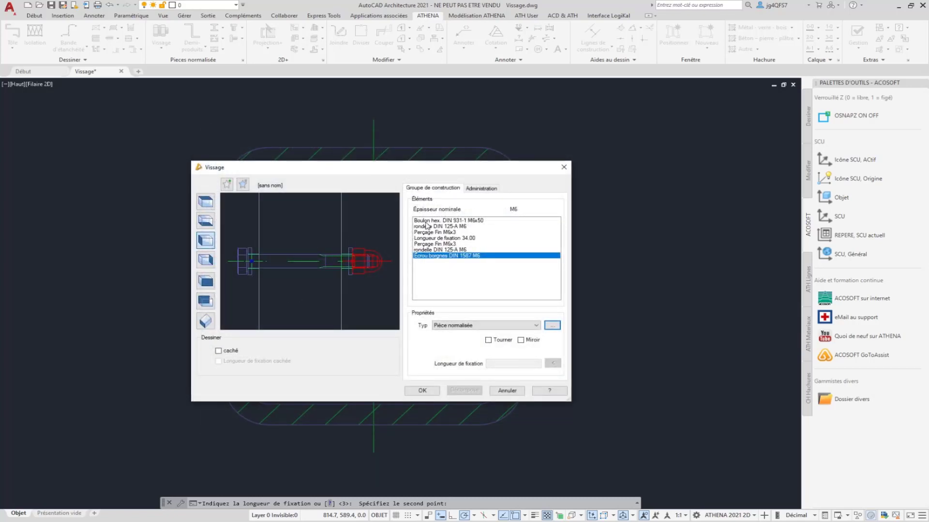
Give the screw connection the French designation "Groupe de fixation" and the article code G001
{"action": "left_click", "coordinate": [475, 189]}
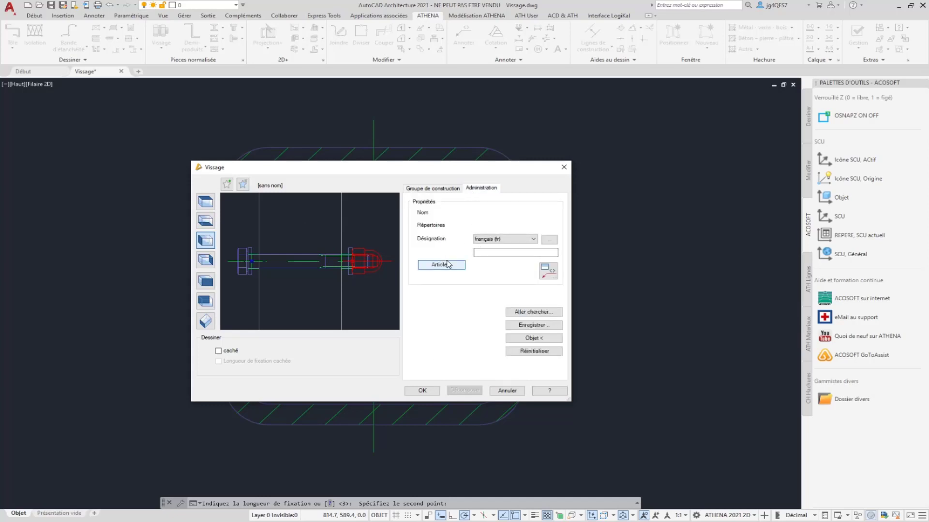
{"action": "left_click", "coordinate": [480, 252]}
{"action": "left_click", "coordinate": [440, 265]}
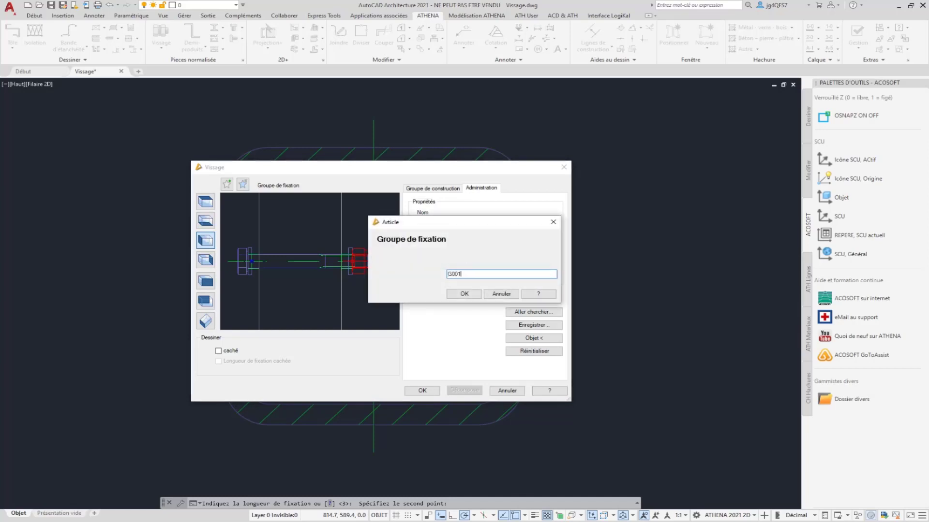
{"action": "type", "text": "G001"}
{"action": "left_click", "coordinate": [458, 293]}
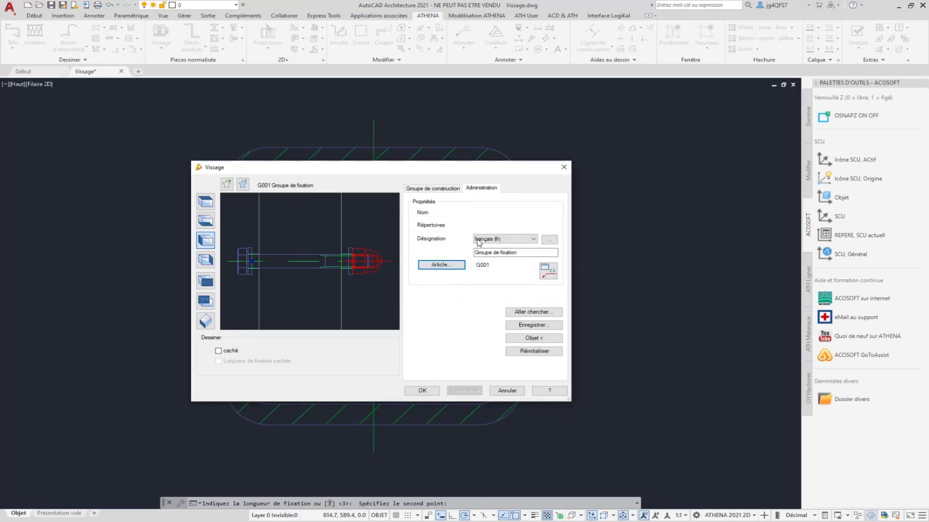
Save the G001 Groupe de fixation assembly as a favourite and load it from the favourites list
{"action": "left_click", "coordinate": [434, 190]}
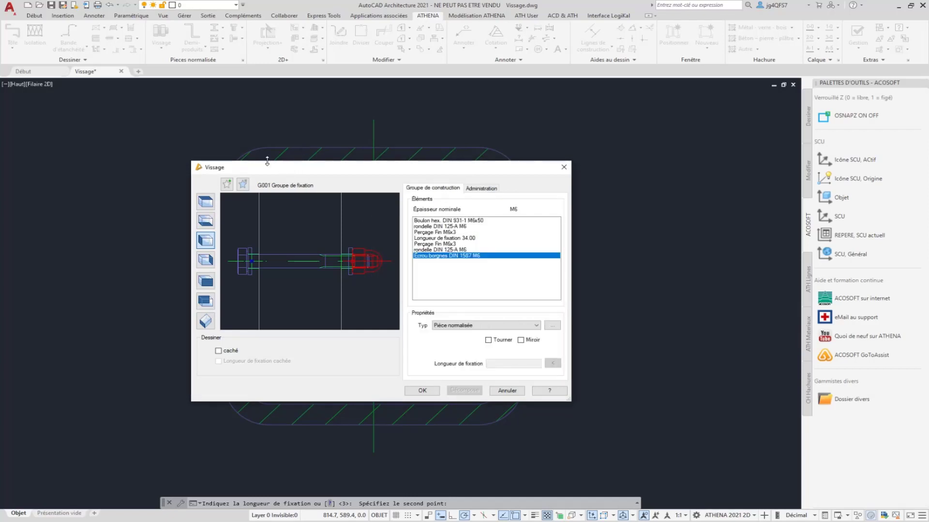
{"action": "left_click", "coordinate": [225, 186]}
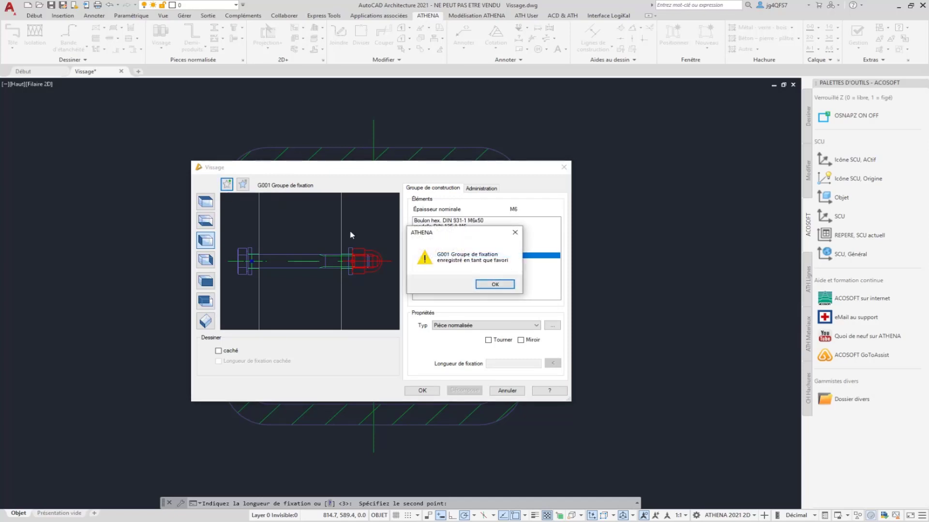
{"action": "left_click", "coordinate": [491, 288]}
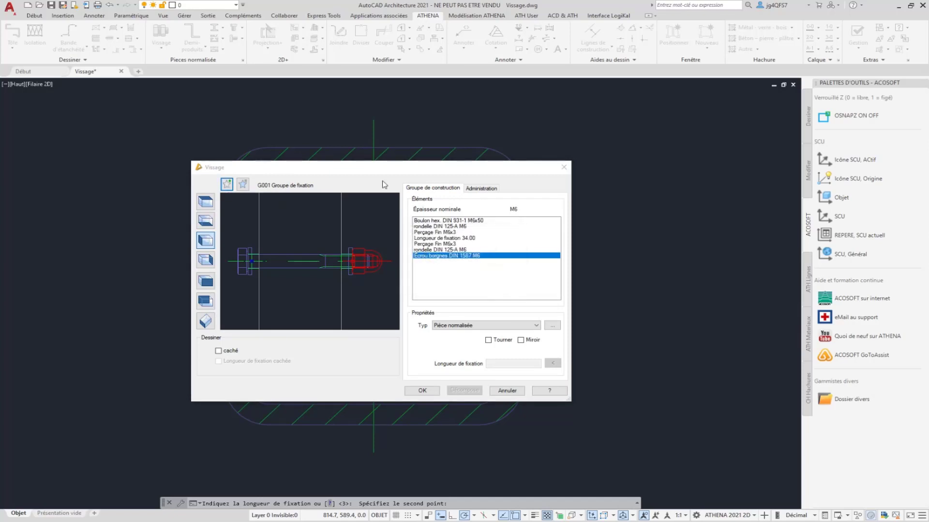
{"action": "left_click", "coordinate": [242, 185]}
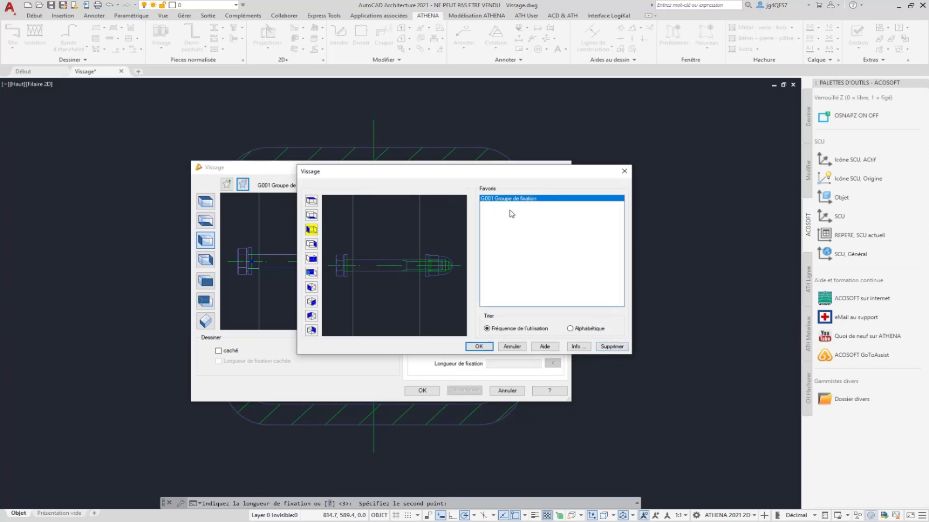
{"action": "left_click", "coordinate": [479, 347]}
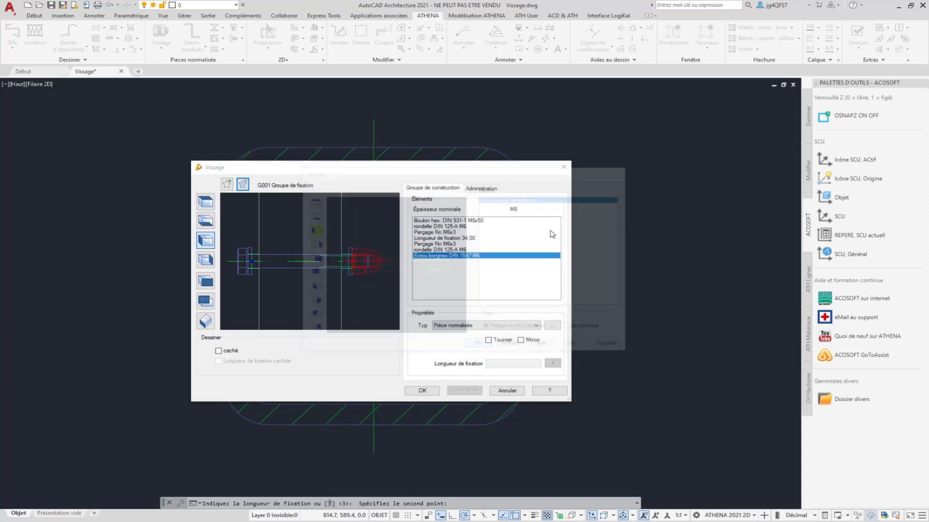
Insert the screw connection where the vertical axis meets the tube's upper outer edge, oriented downward along that axis
{"action": "left_click", "coordinate": [420, 390]}
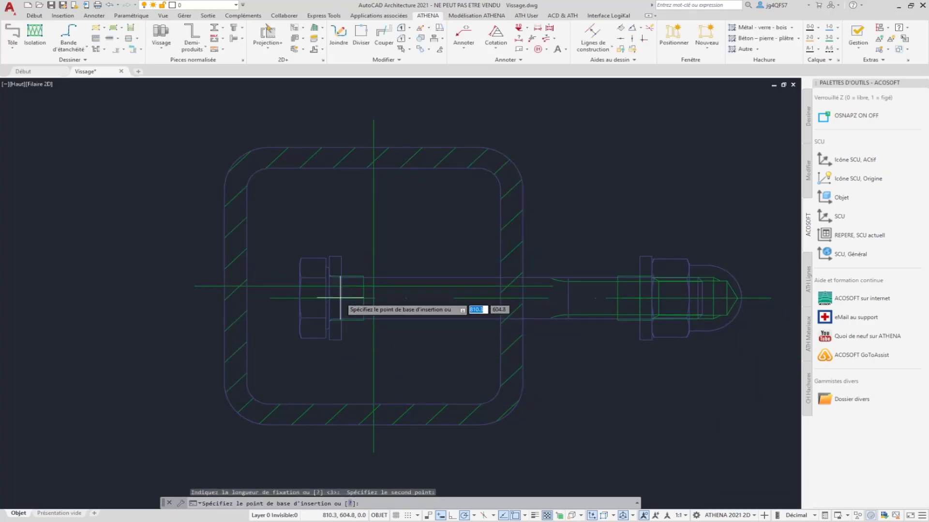
{"action": "left_click", "coordinate": [372, 145]}
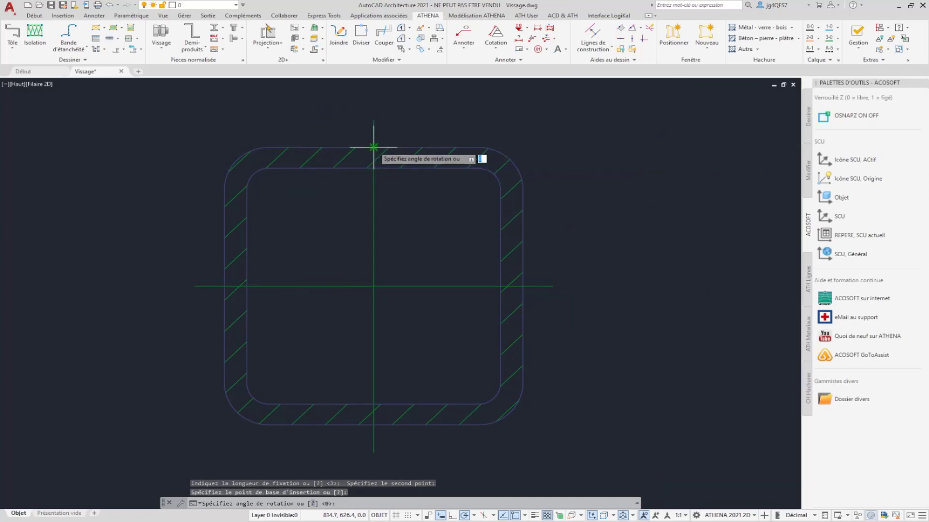
{"action": "key", "text": "Return"}
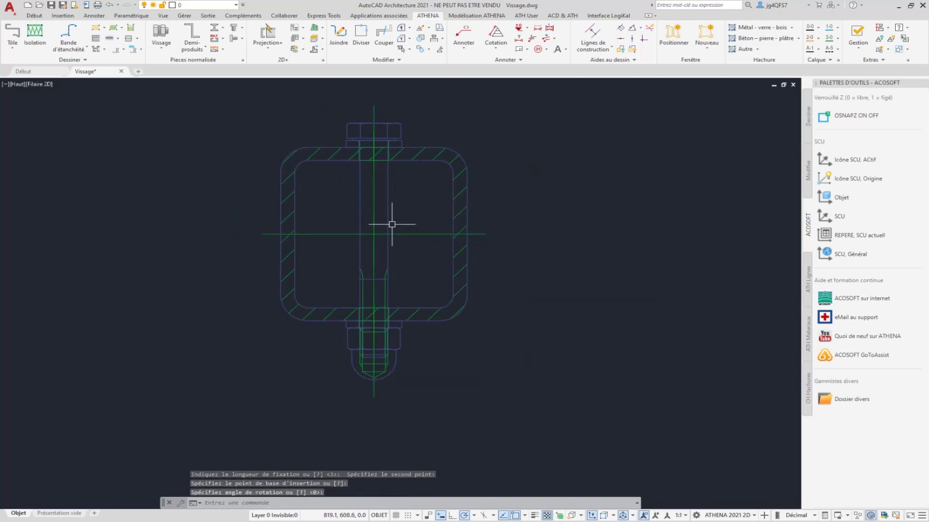
Open the inserted screw connection for editing and explode it into individual parts with Décompose
{"action": "scroll", "coordinate": [390, 222], "scroll_direction": "down", "scroll_amount": 3}
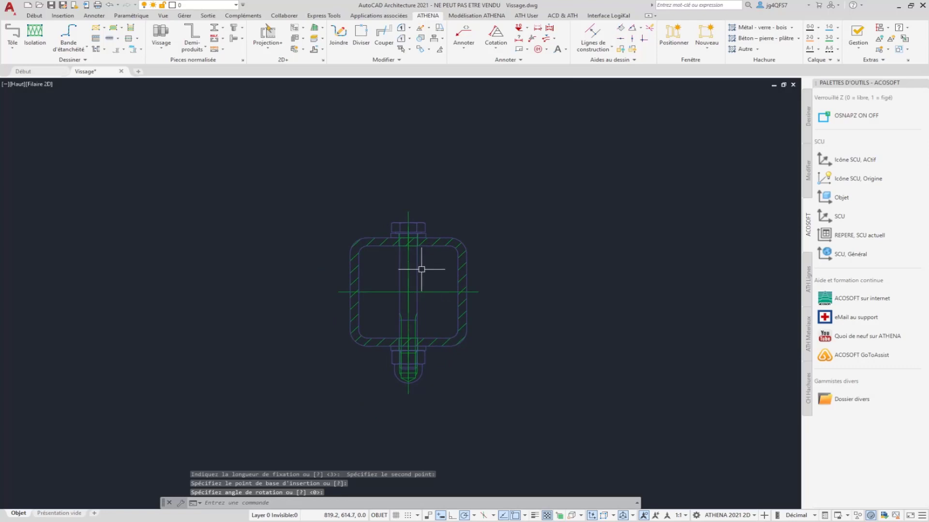
{"action": "double_click", "coordinate": [417, 268]}
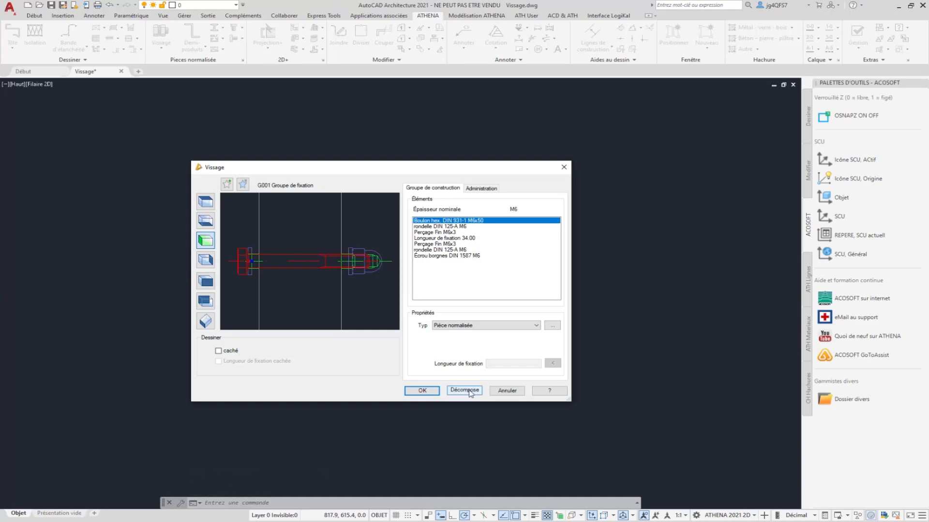
{"action": "left_click", "coordinate": [465, 391]}
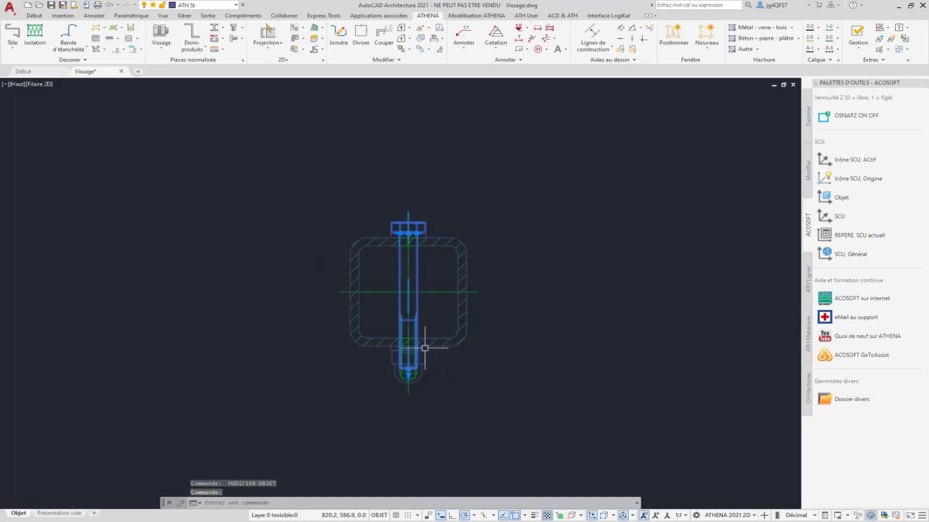
{"action": "key", "text": "Escape"}
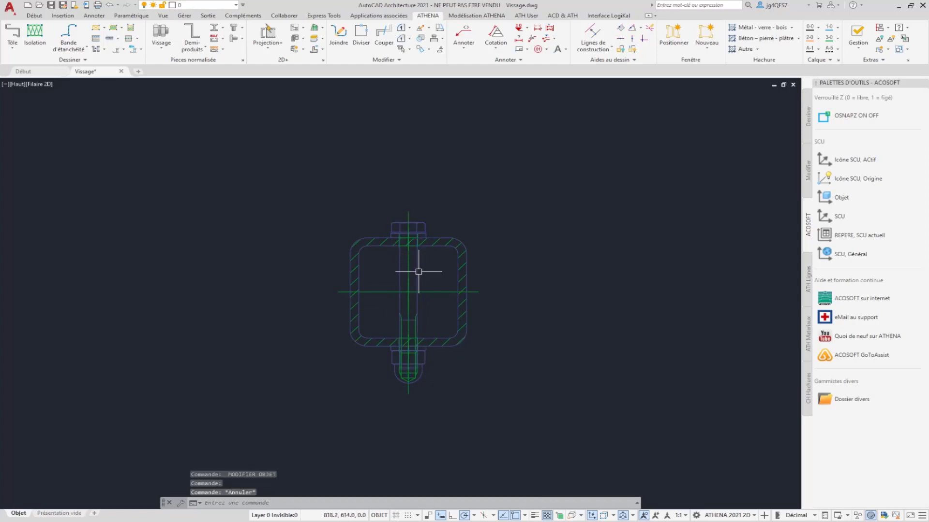
{"action": "left_click", "coordinate": [419, 272]}
{"action": "double_click", "coordinate": [422, 265]}
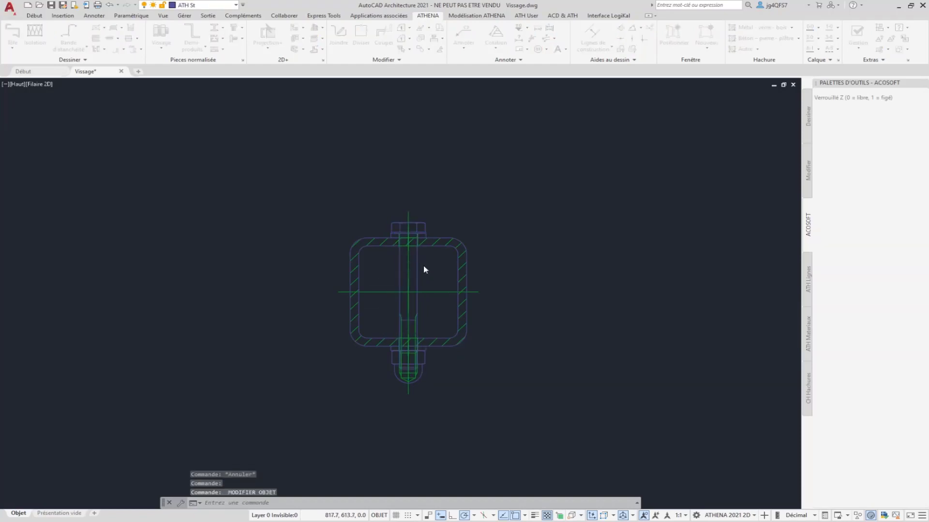
{"action": "key", "text": "Escape"}
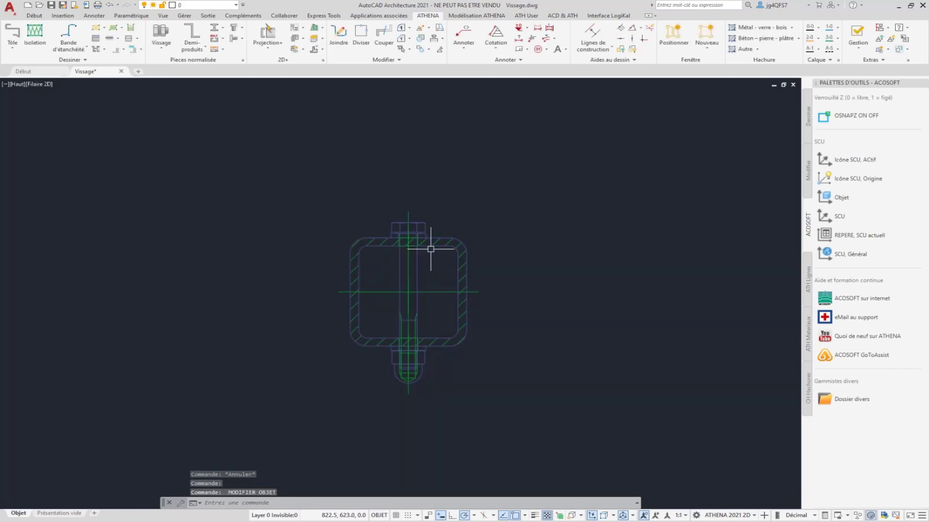
Start a new screw connection and reset its definition to an empty construction group
{"action": "left_click", "coordinate": [162, 33]}
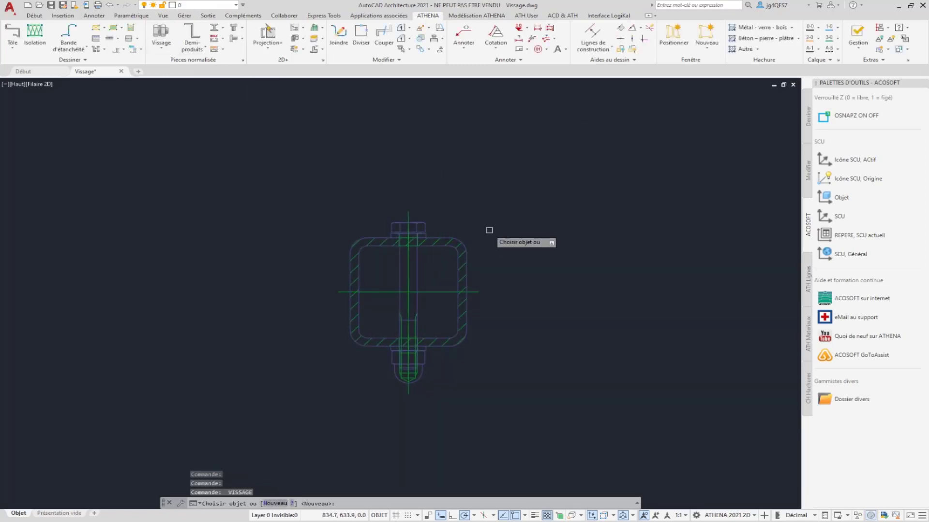
{"action": "key", "text": "Return"}
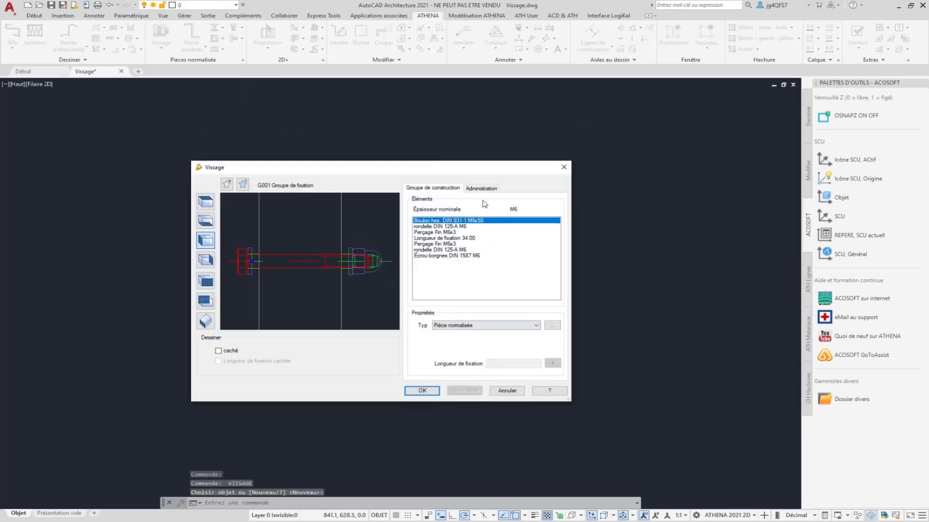
{"action": "left_click", "coordinate": [481, 188]}
{"action": "left_click", "coordinate": [534, 351]}
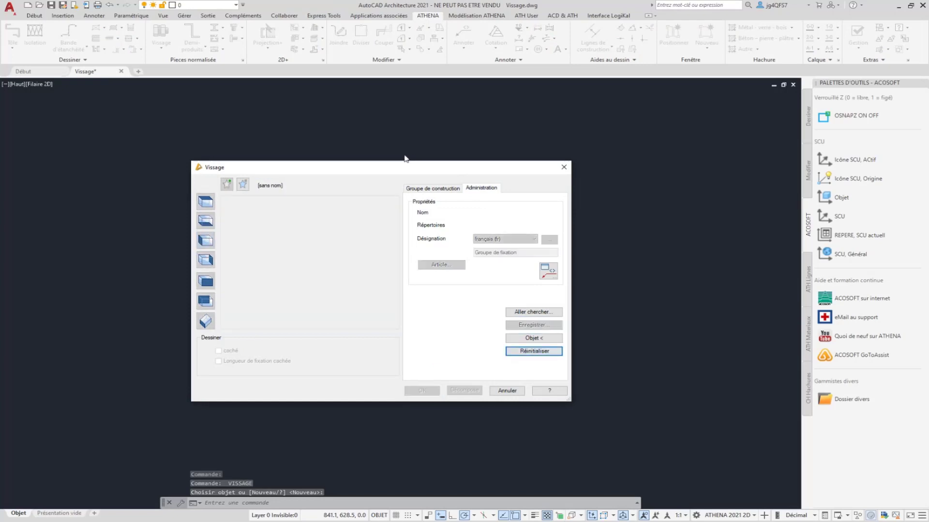
{"action": "left_click", "coordinate": [433, 188]}
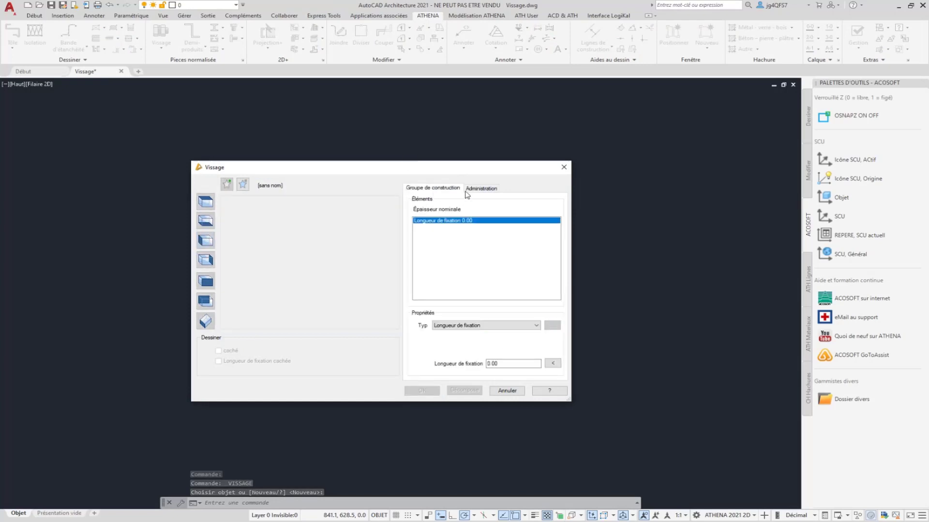
Load the G001 Groupe de fixation favourite and open the clamping length (Longueur de fixation) between its two drilled holes for editing
{"action": "left_click", "coordinate": [243, 185]}
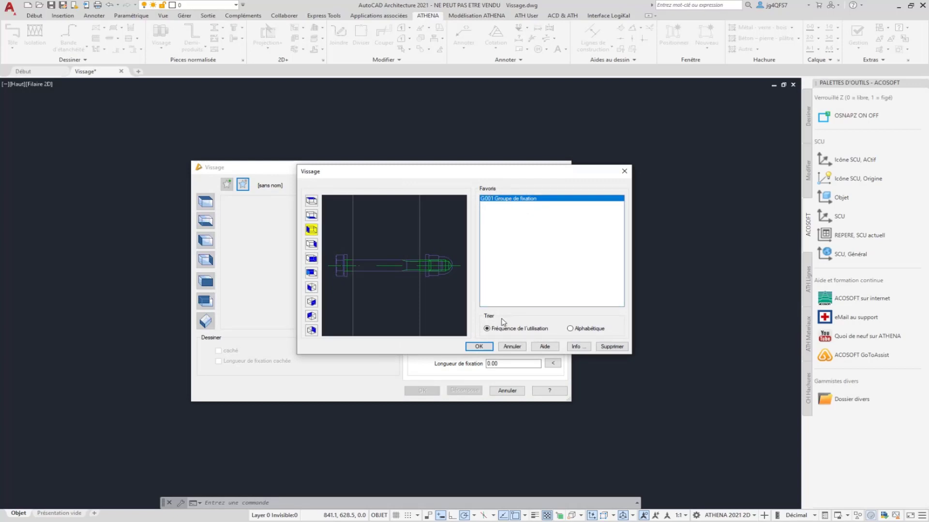
{"action": "left_click", "coordinate": [479, 346]}
{"action": "left_click", "coordinate": [449, 233]}
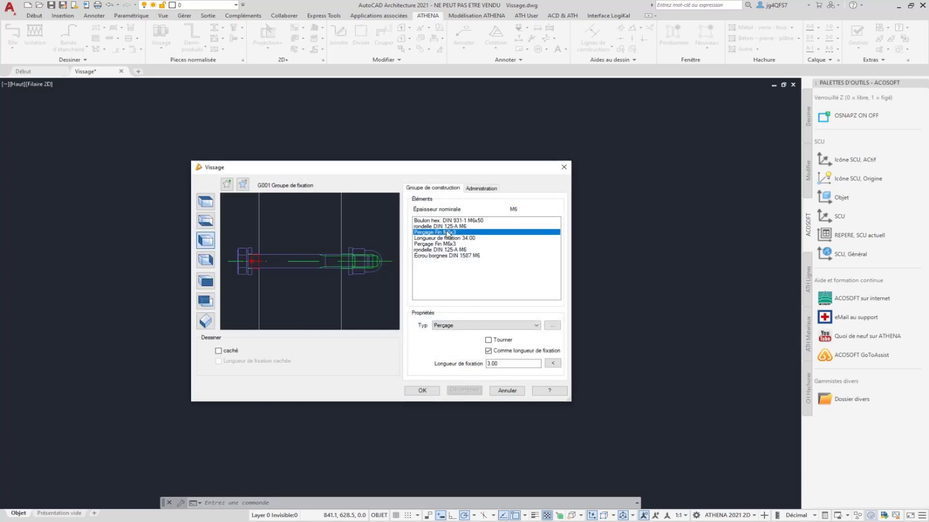
{"action": "left_click", "coordinate": [448, 239]}
{"action": "left_click", "coordinate": [506, 366]}
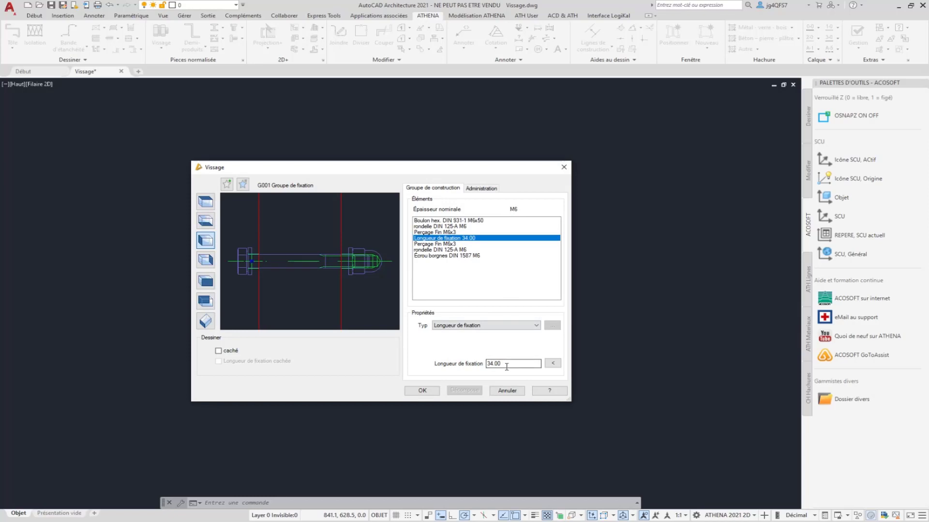